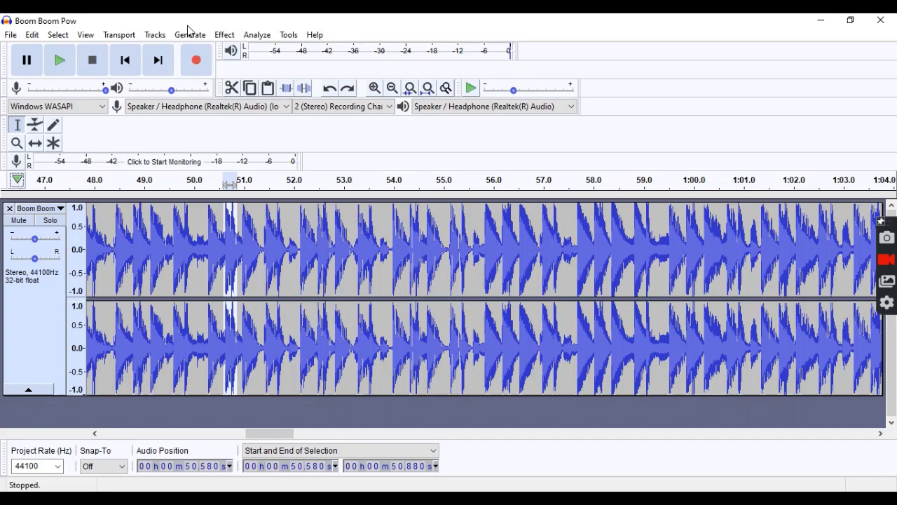
# - Reverse the 50.58–50.88 s word and play it back from just before 50 s
pyautogui.click(223, 34)
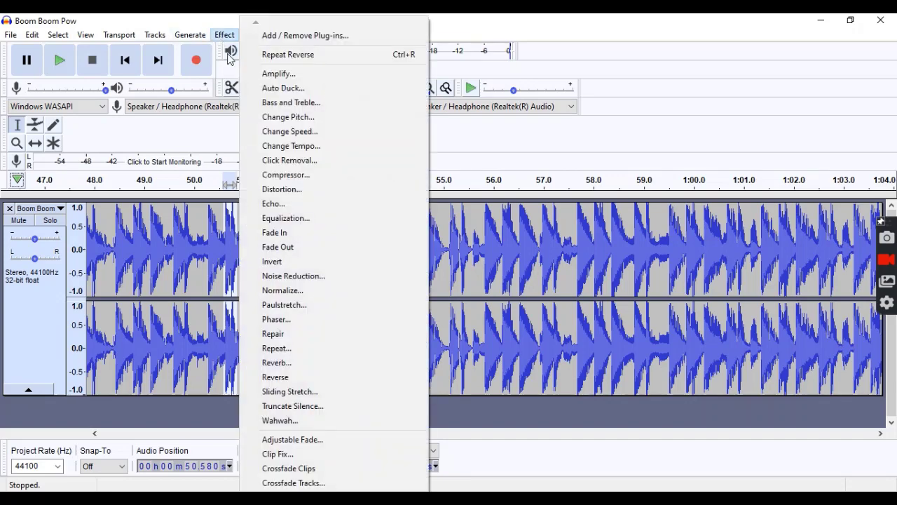
pyautogui.click(312, 376)
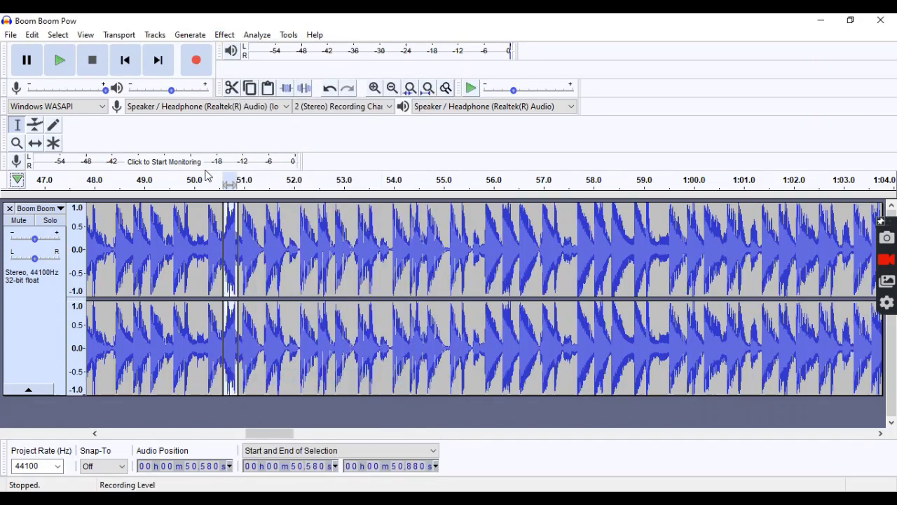
pyautogui.click(173, 182)
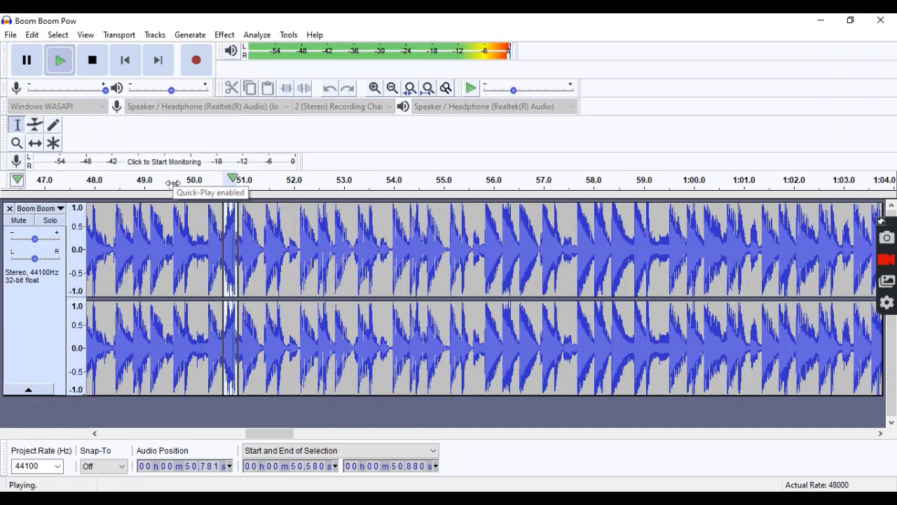
pyautogui.click(173, 182)
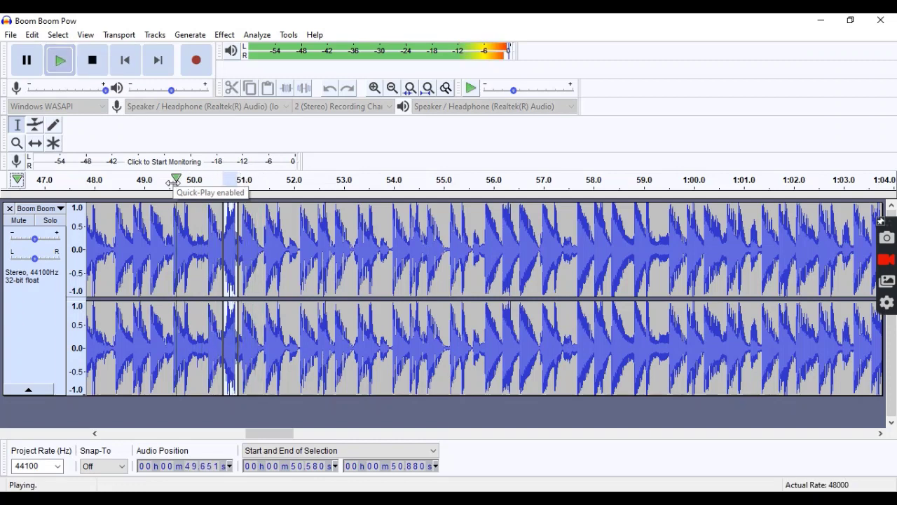
pyautogui.click(91, 61)
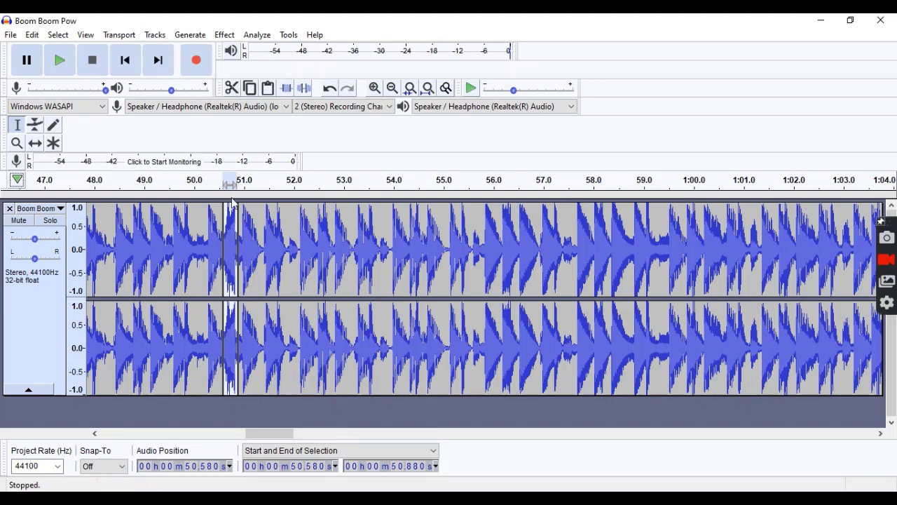
# - Undo the Reverse and apply Vocal Remover to the selected word instead
pyautogui.click(32, 35)
pyautogui.click(45, 49)
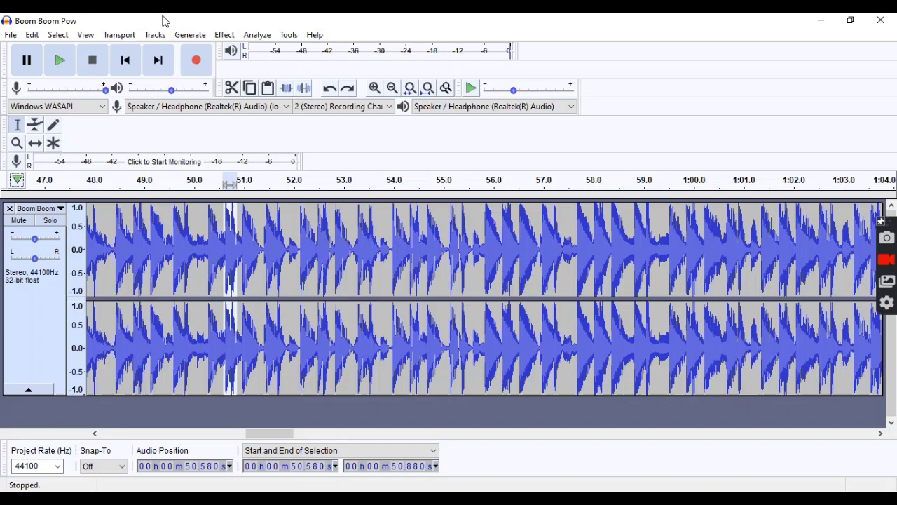
pyautogui.click(225, 35)
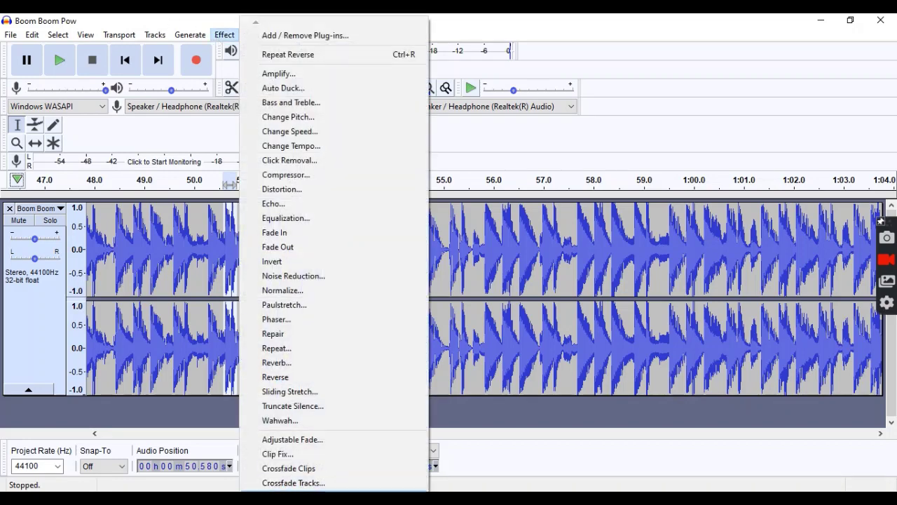
pyautogui.moveTo(305, 491)
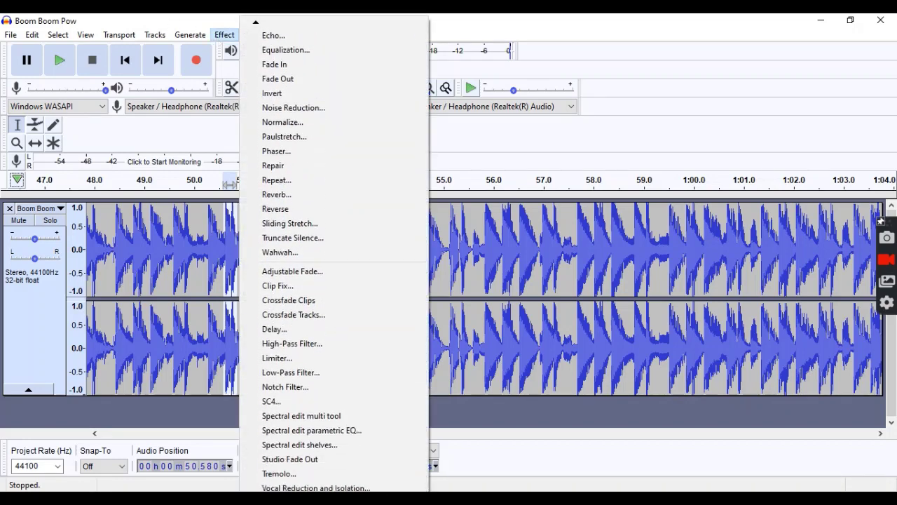
pyautogui.click(290, 459)
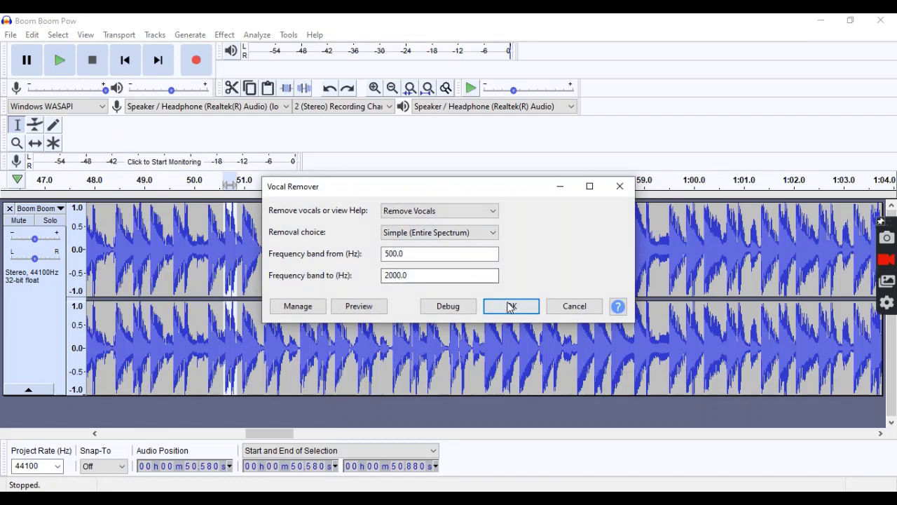
pyautogui.click(510, 305)
# - Preview the vocal-removed word from just before 50 s, then undo Vocal Remover
pyautogui.click(193, 175)
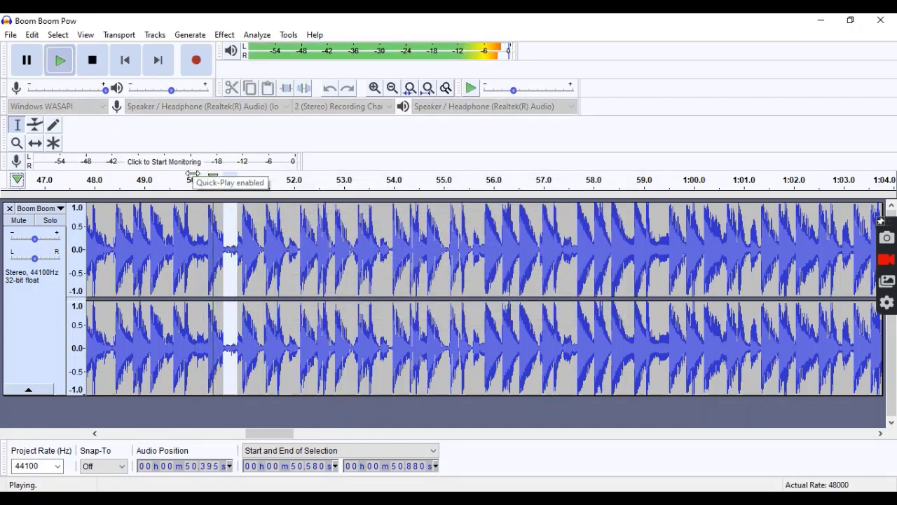
pyautogui.click(92, 59)
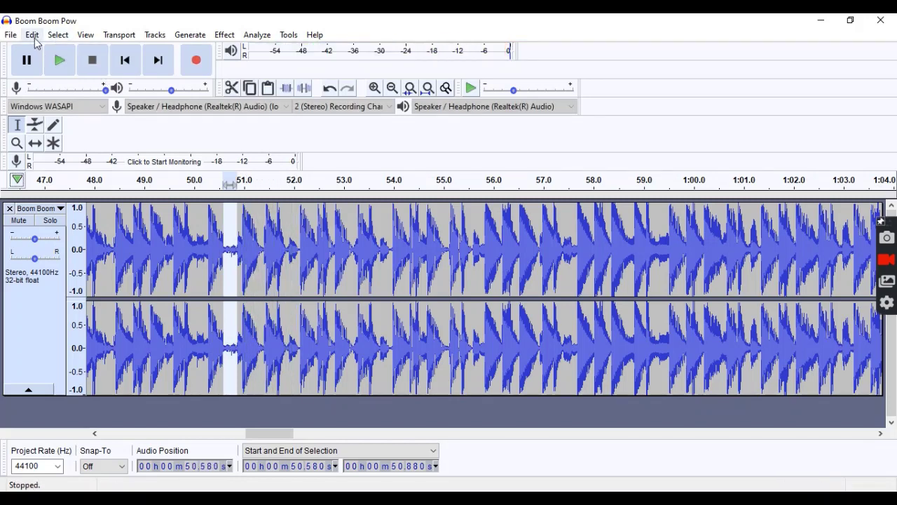
pyautogui.click(33, 35)
pyautogui.click(42, 50)
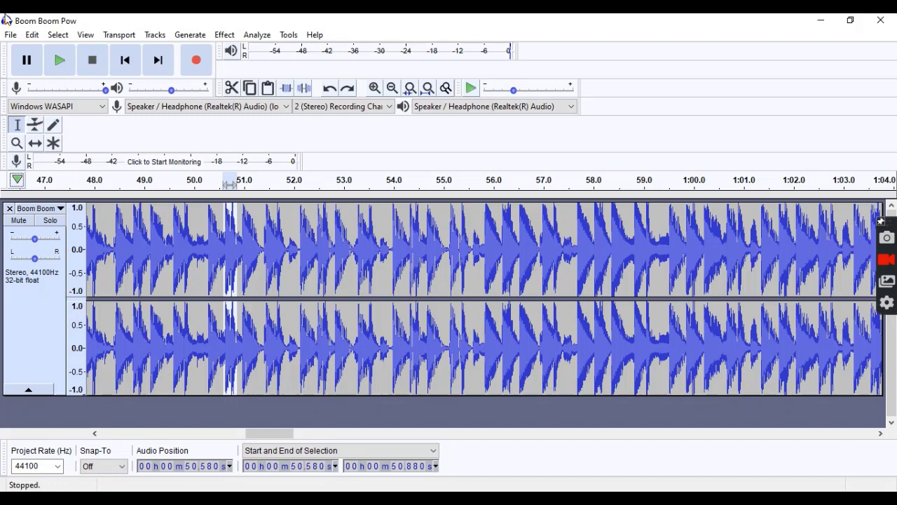
# - Apply Sliding Stretch with a final pitch of -12 semitones to the word
pyautogui.click(220, 37)
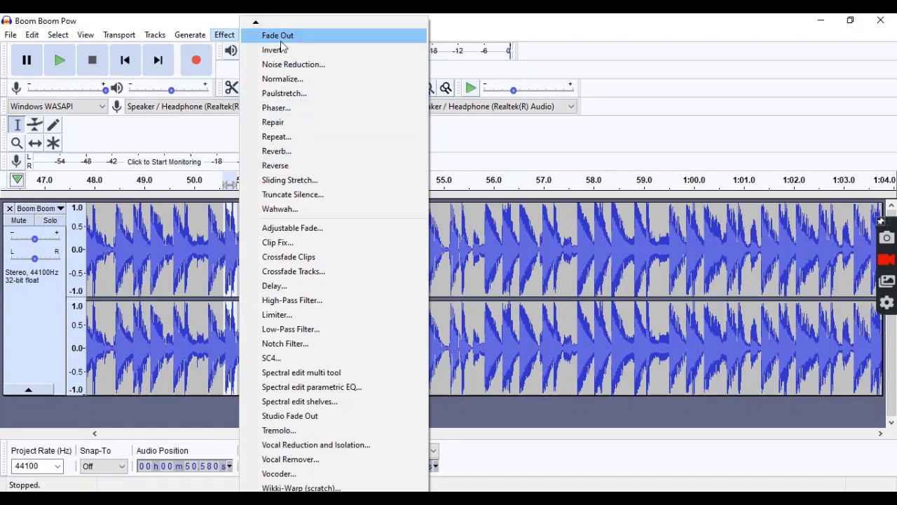
pyautogui.click(317, 179)
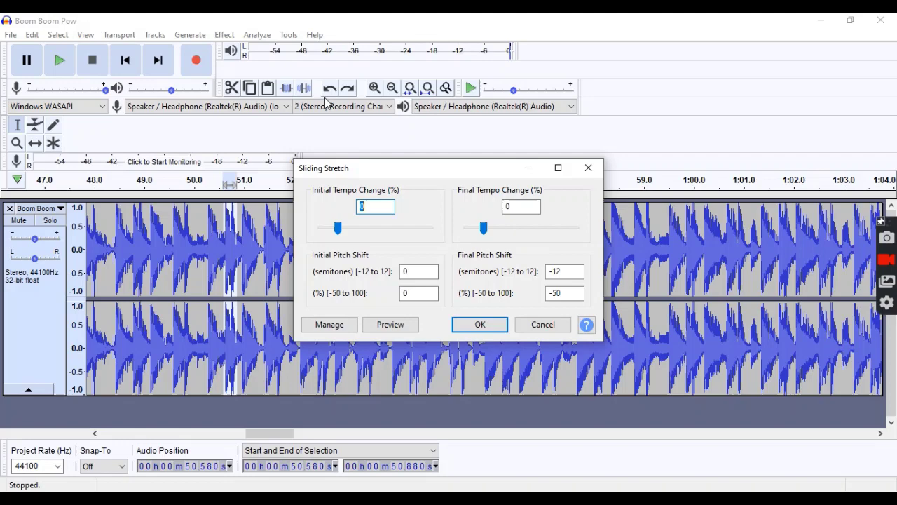
pyautogui.click(471, 317)
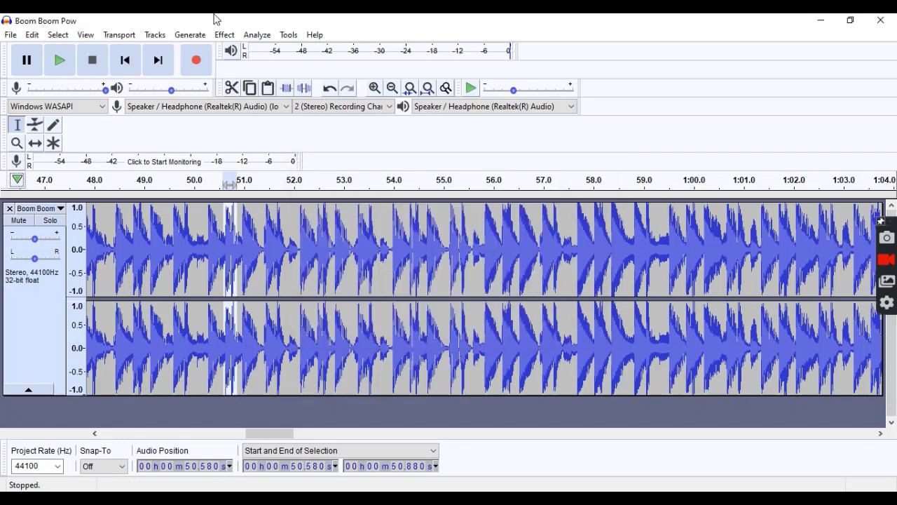
pyautogui.click(256, 34)
pyautogui.moveTo(232, 34)
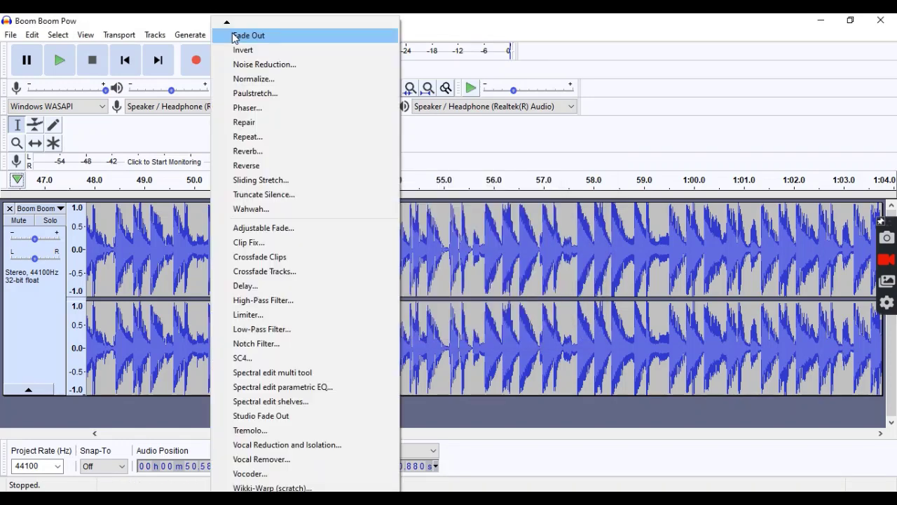
pyautogui.click(238, 179)
pyautogui.click(462, 334)
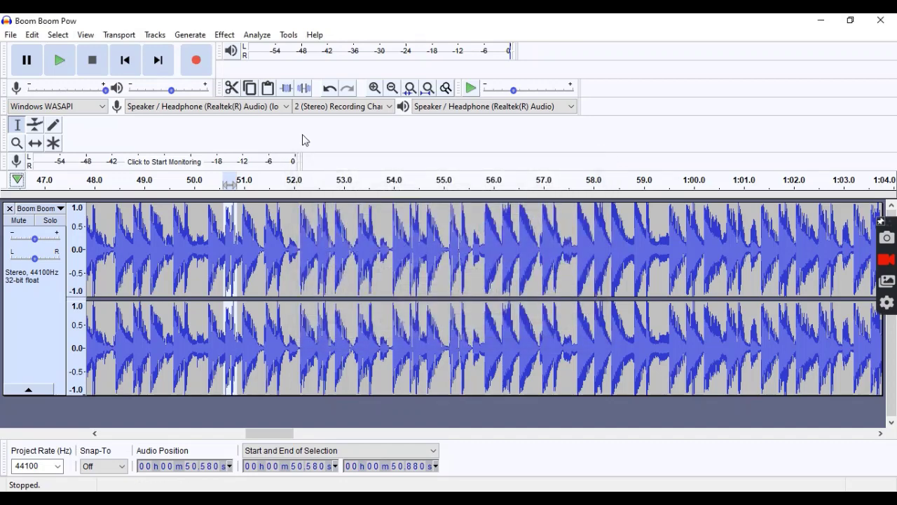
pyautogui.click(254, 34)
pyautogui.moveTo(224, 34)
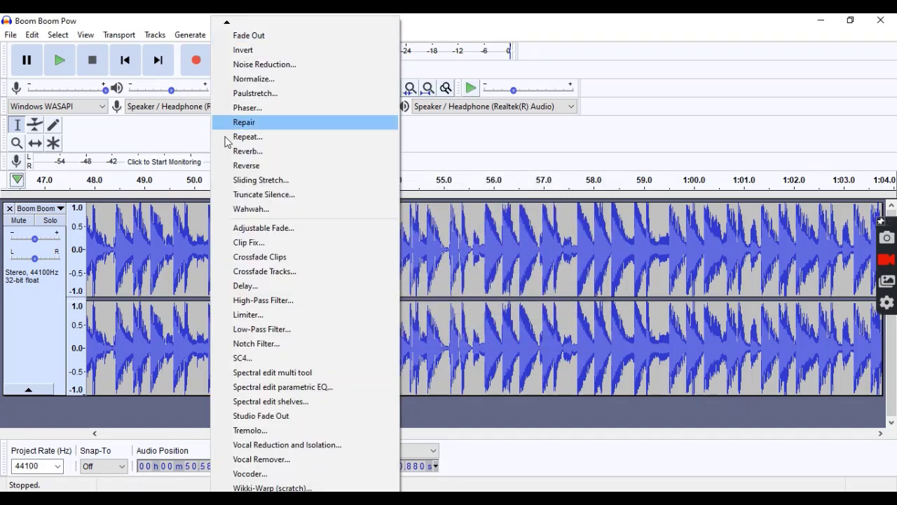
pyautogui.click(265, 180)
pyautogui.click(467, 324)
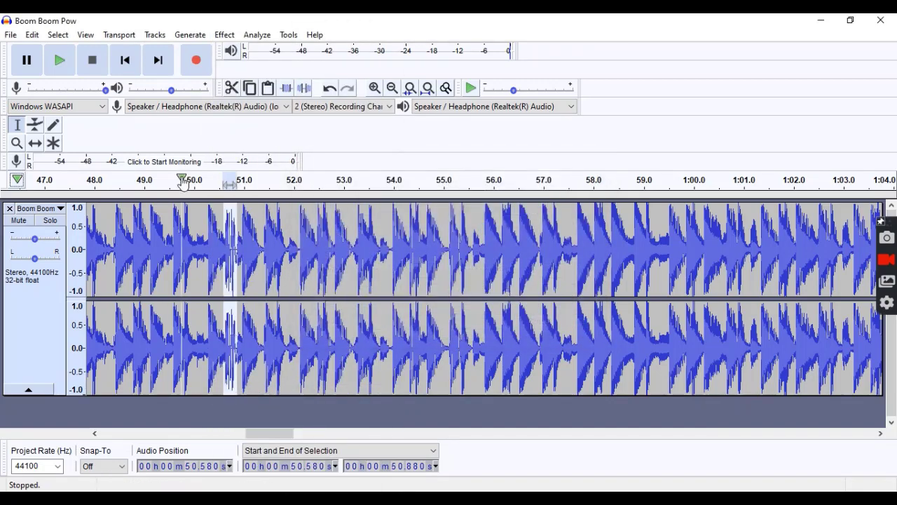
# - Listen back from about 49.6 s and 50 s, then undo the Sliding Stretch
pyautogui.click(175, 180)
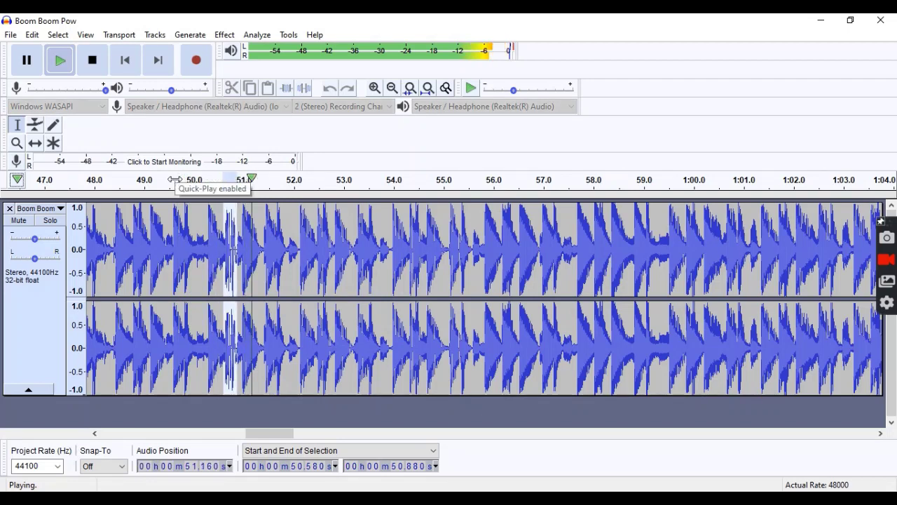
pyautogui.click(91, 63)
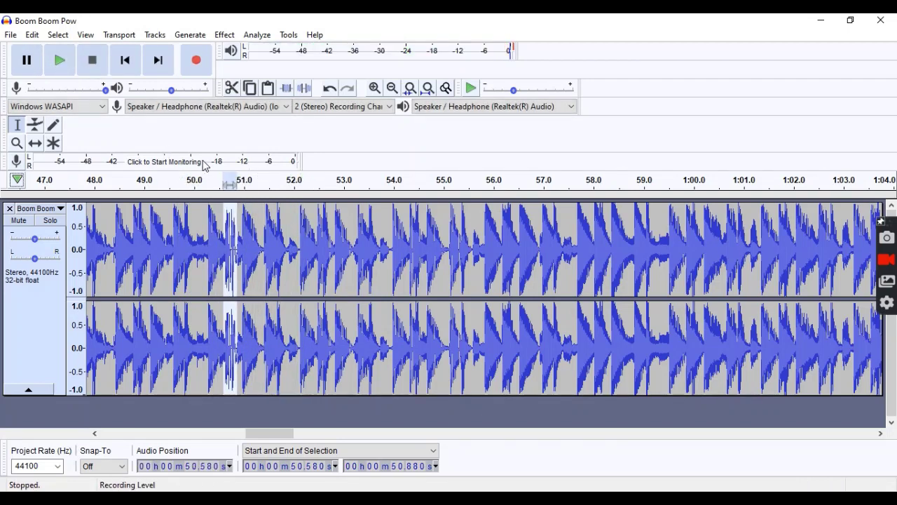
pyautogui.click(190, 180)
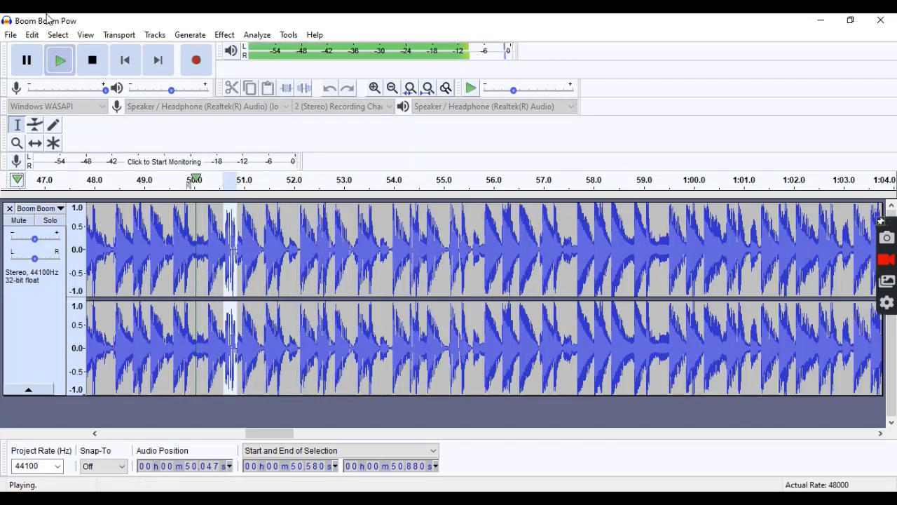
pyautogui.click(92, 59)
pyautogui.click(32, 34)
pyautogui.click(53, 50)
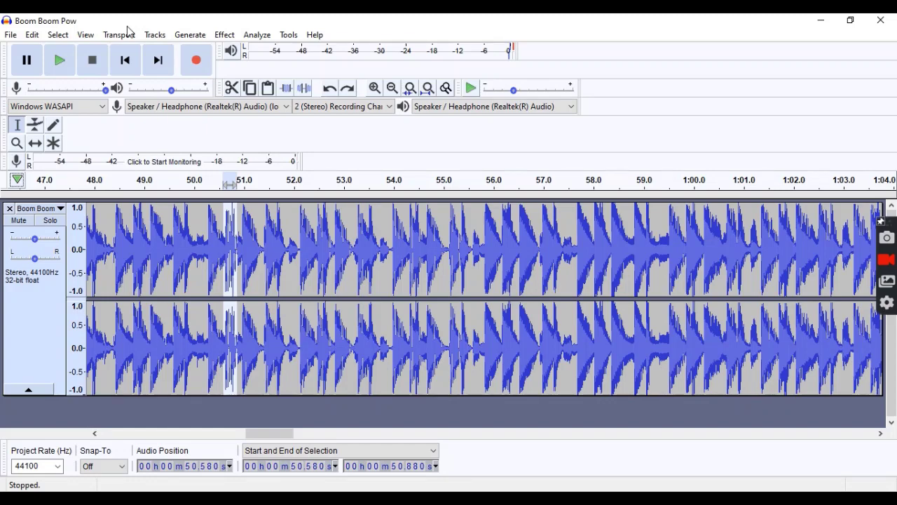
# - Apply the Wikki-Warp scratch effect at depth 5.0 to the word
pyautogui.click(226, 35)
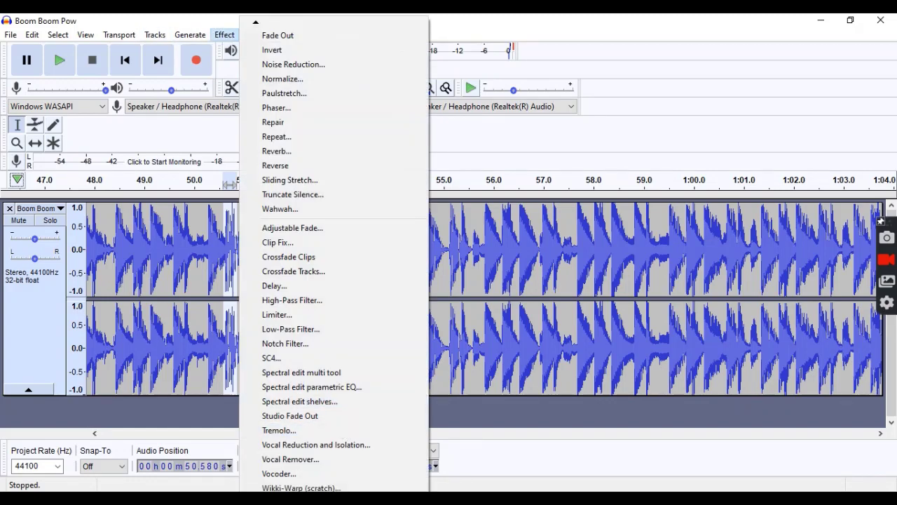
pyautogui.click(330, 488)
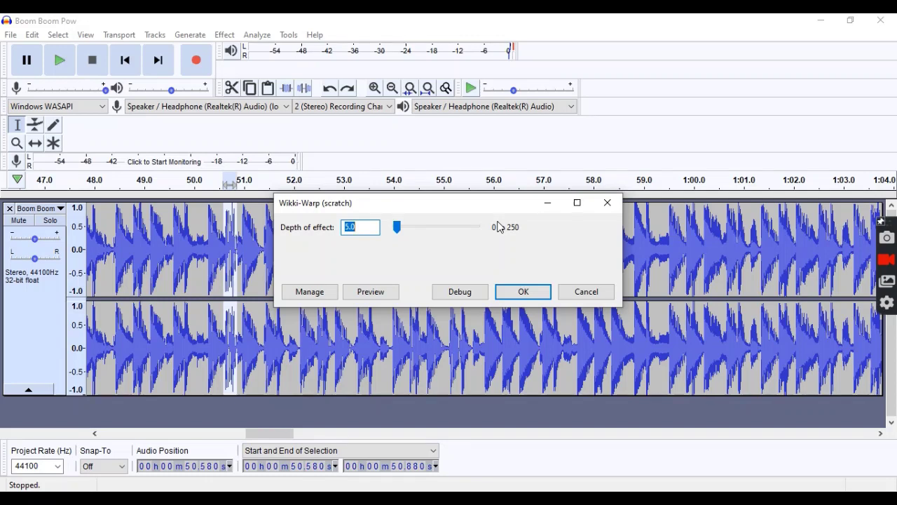
pyautogui.click(524, 290)
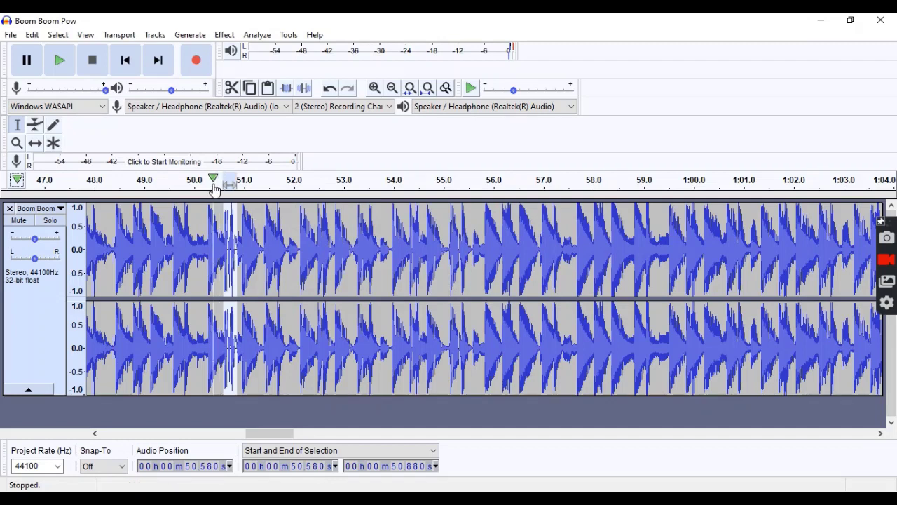
# - Play the scratched word back from about 49.5 s to check it
pyautogui.click(171, 179)
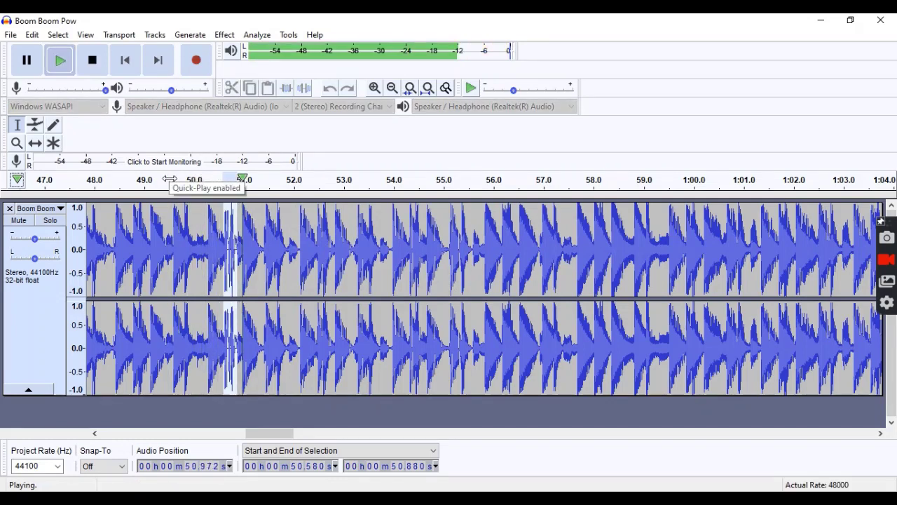
pyautogui.click(171, 180)
pyautogui.click(169, 179)
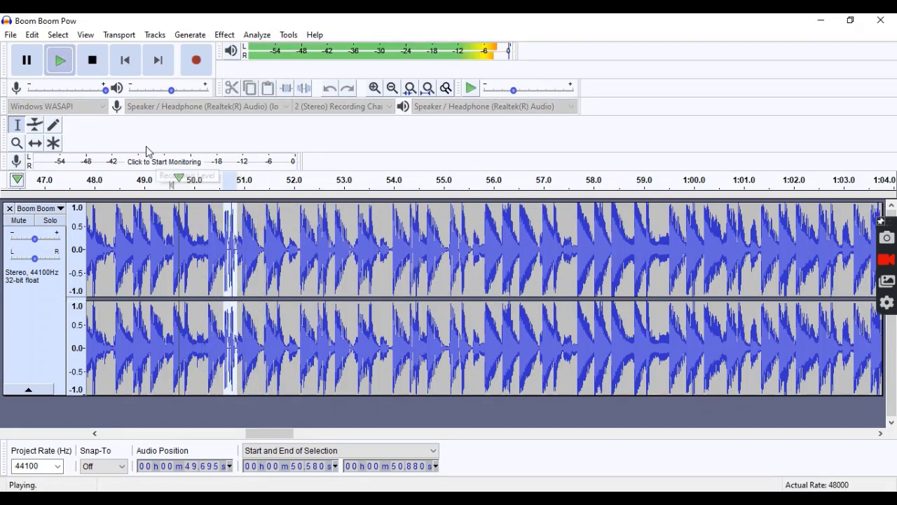
pyautogui.click(93, 62)
pyautogui.click(30, 36)
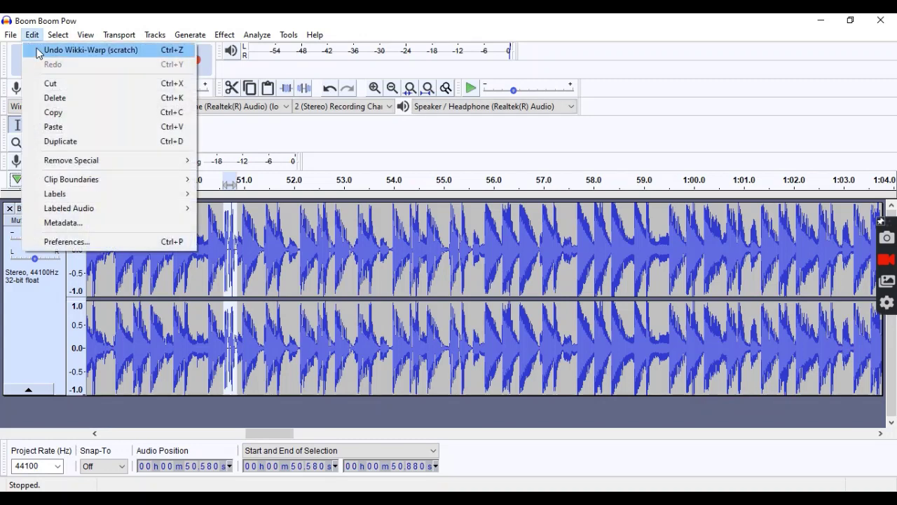
# - Undo the Wikki-Warp scratch and play the song around the 50-second mark
pyautogui.click(37, 49)
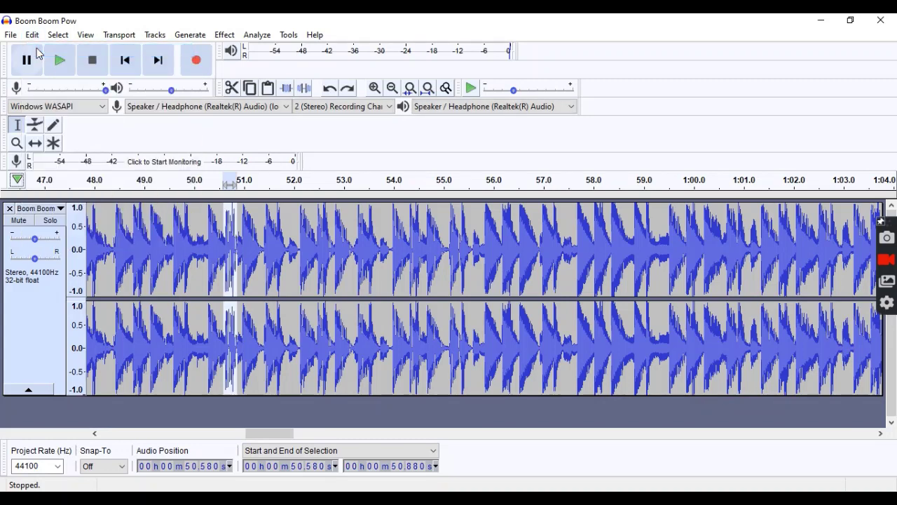
pyautogui.click(124, 180)
pyautogui.press('p')
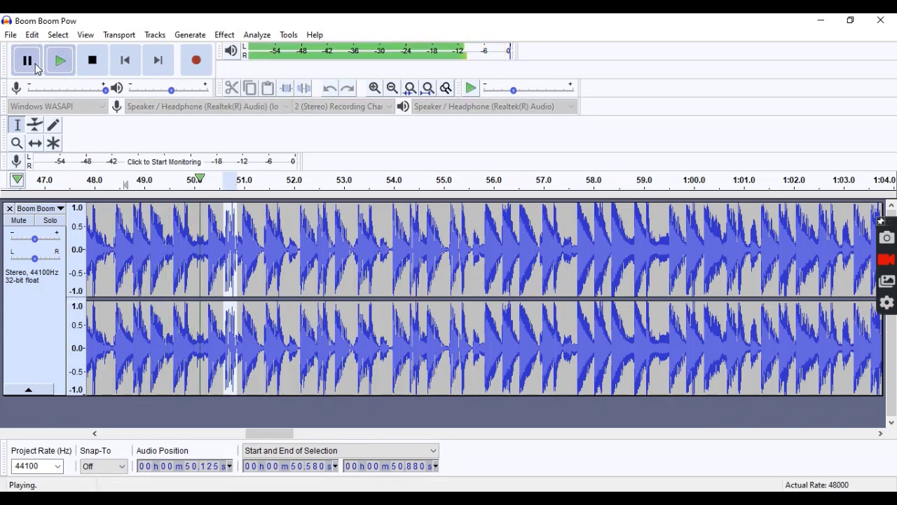
# - Select 50.246–50.546 s via the Selection start/end boxes and play the slice
pyautogui.click(202, 244)
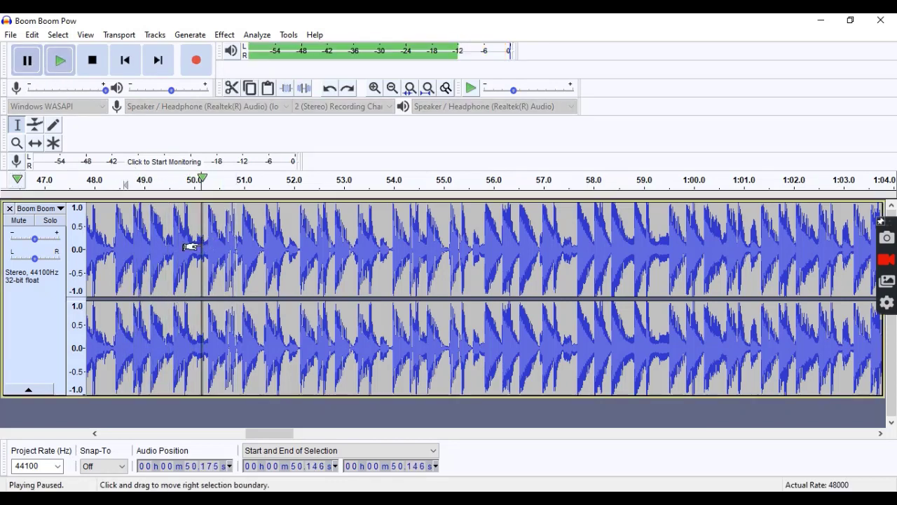
pyautogui.click(413, 467)
pyautogui.write('4')
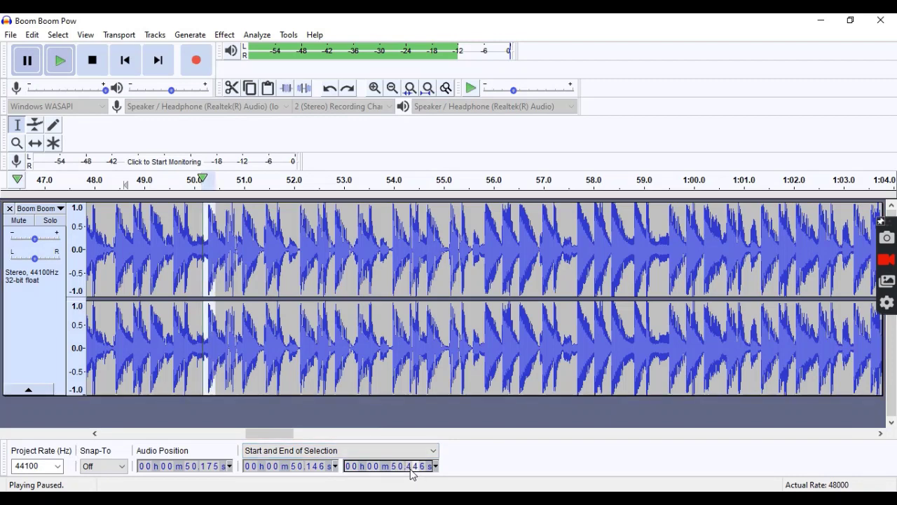
pyautogui.click(60, 60)
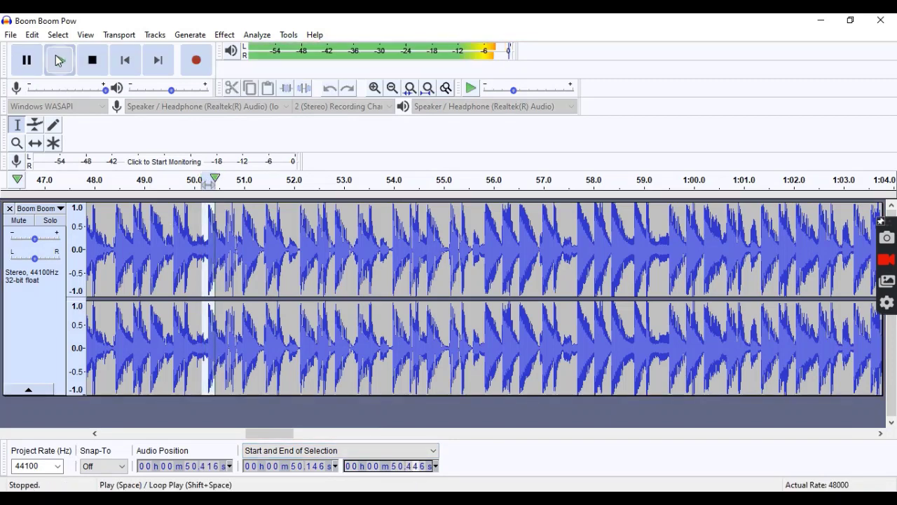
pyautogui.click(60, 60)
pyautogui.click(308, 467)
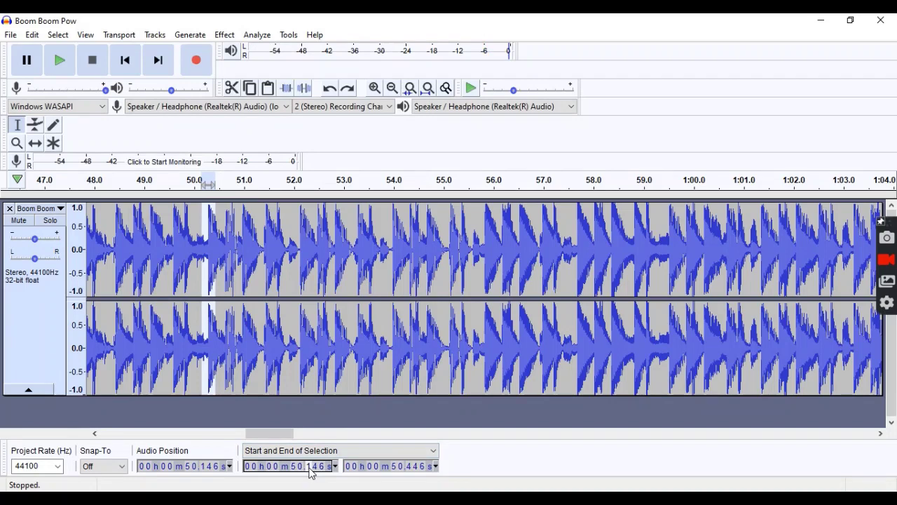
pyautogui.write('2')
pyautogui.click(411, 467)
pyautogui.write('5')
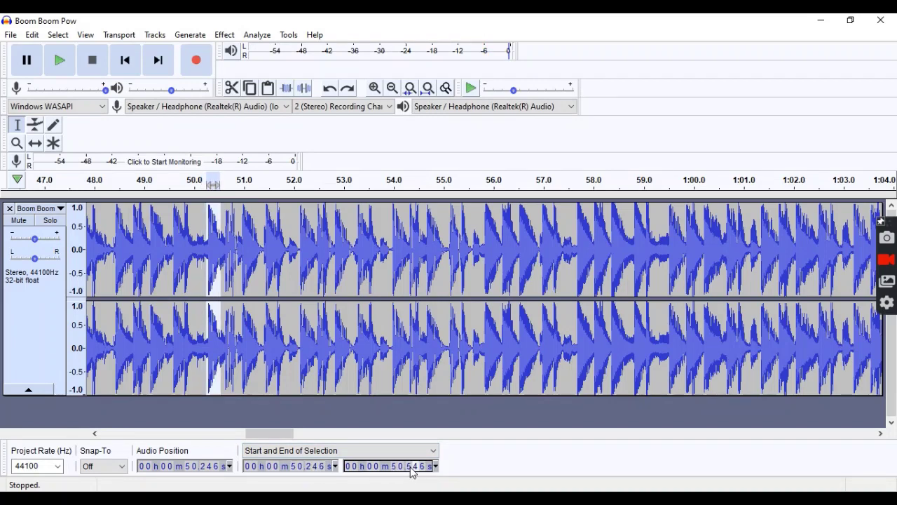
pyautogui.click(61, 63)
# - Replay the slice and adjust the selection start and end times
pyautogui.click(61, 63)
pyautogui.click(233, 33)
pyautogui.click(232, 33)
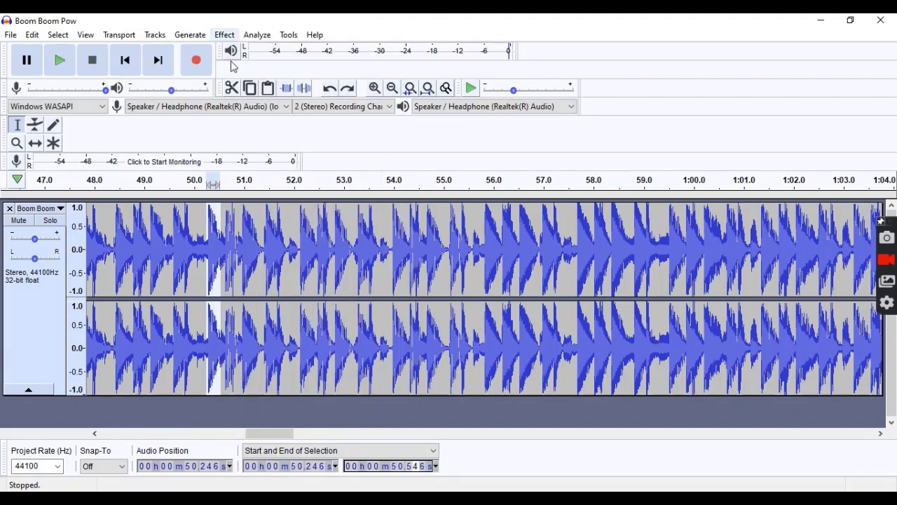
pyautogui.click(321, 468)
pyautogui.scroll(-4, 321, 468)
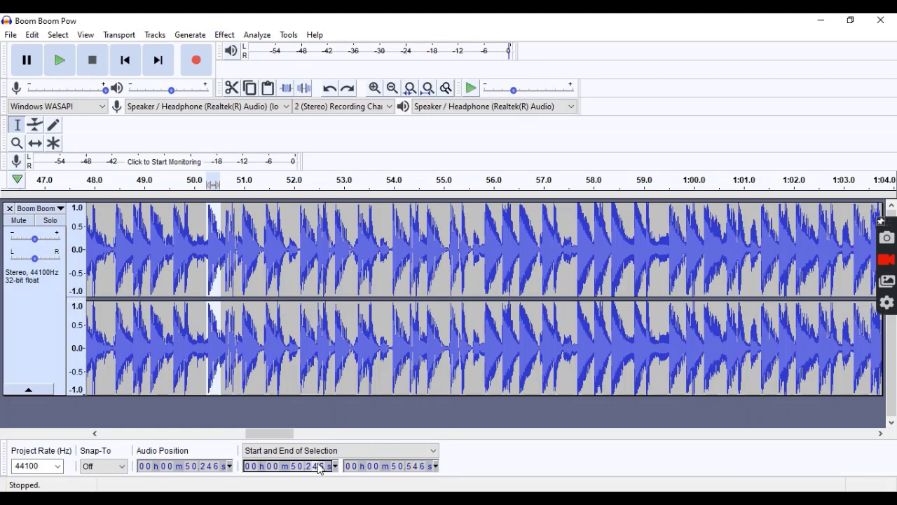
pyautogui.click(419, 470)
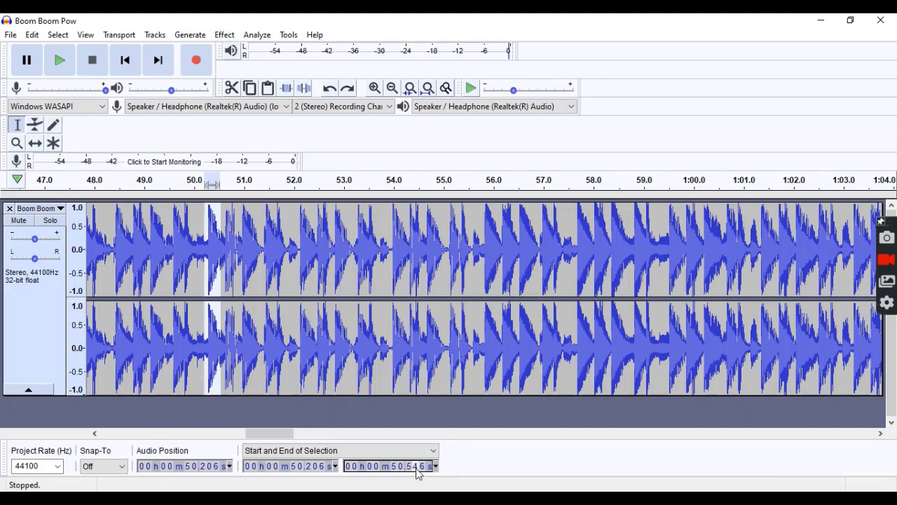
pyautogui.scroll(-4, 419, 469)
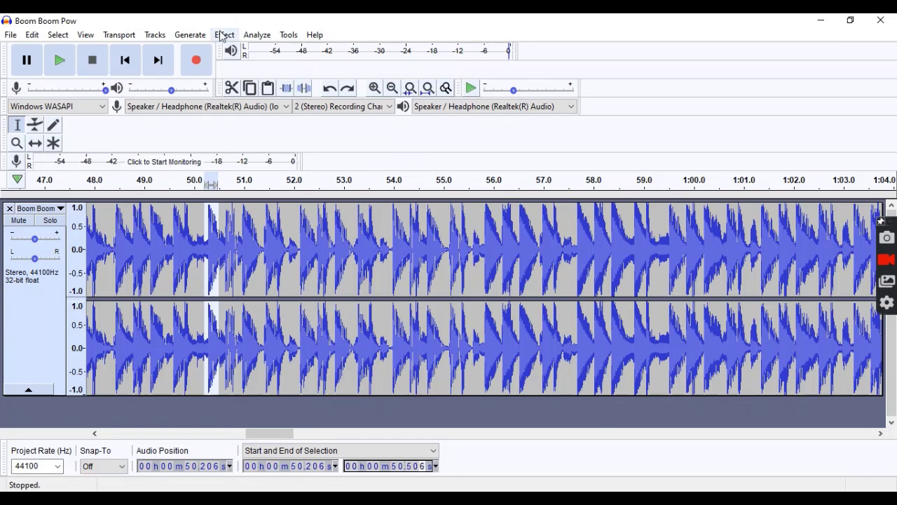
# - Try Repeat with 1 repeat on the slice, play it, then undo it
pyautogui.click(225, 35)
pyautogui.click(276, 137)
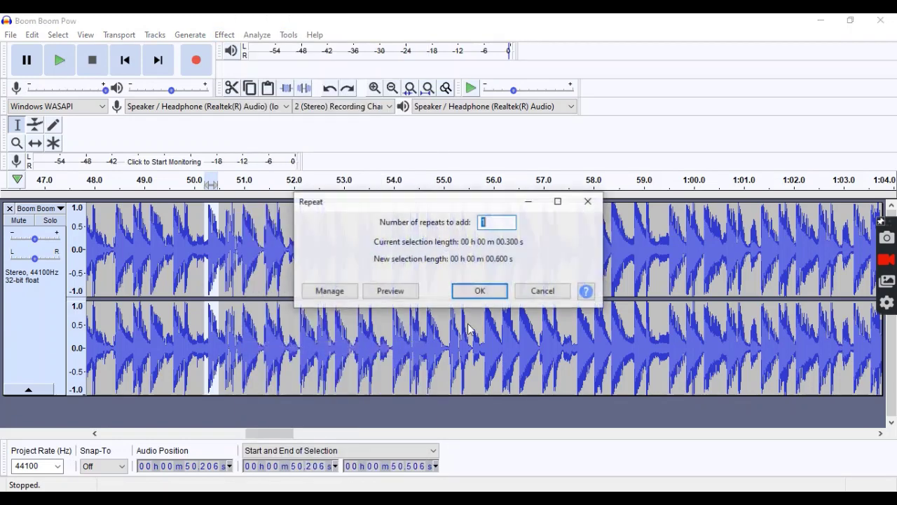
pyautogui.click(474, 291)
pyautogui.click(60, 59)
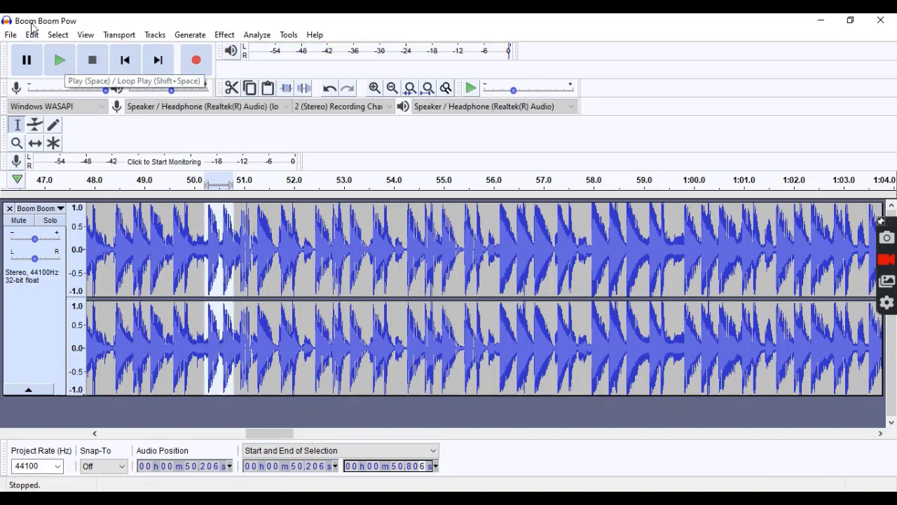
pyautogui.click(33, 35)
pyautogui.click(42, 50)
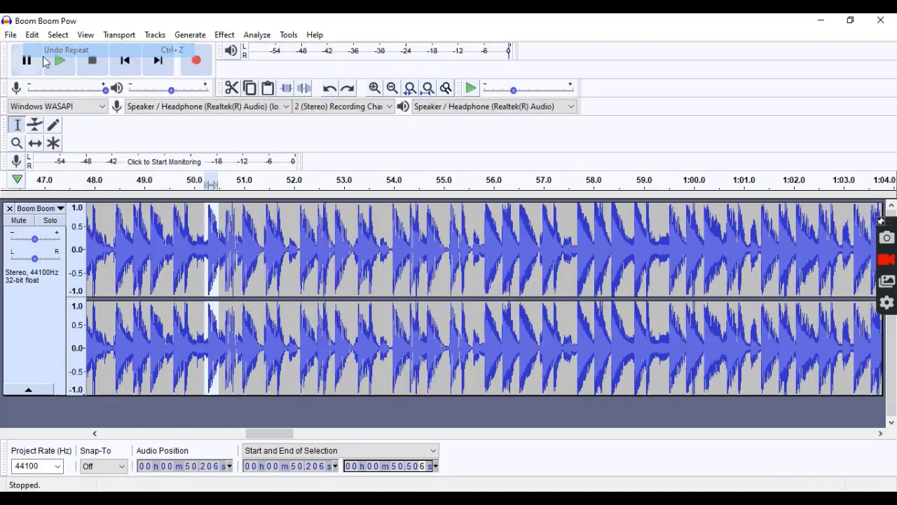
# - Reset the selection end back to 50.546 s
pyautogui.click(316, 466)
pyautogui.scroll(4, 316, 466)
pyautogui.press('Tab')
pyautogui.press('Up')
pyautogui.press('Up')
pyautogui.press('Up')
pyautogui.press('Up')
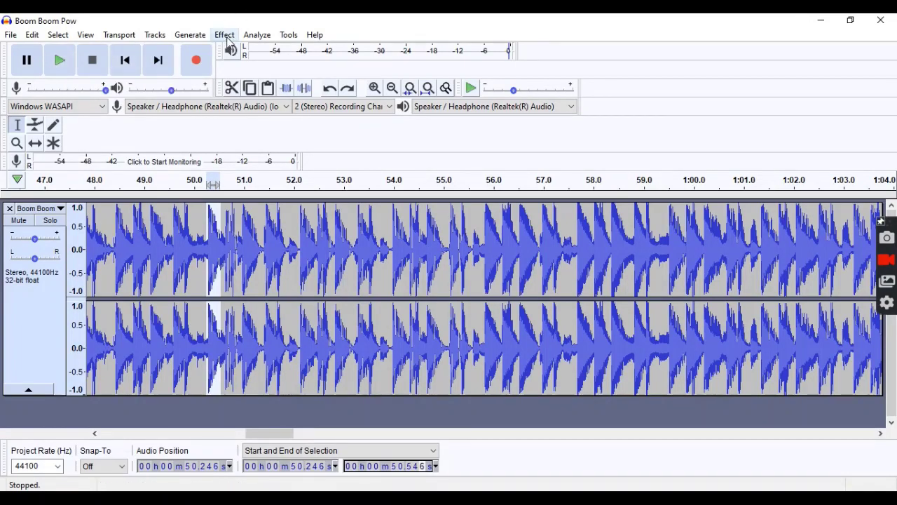
# - Repeat the 50.246–50.546 s slice once and play it back from just before
pyautogui.click(225, 35)
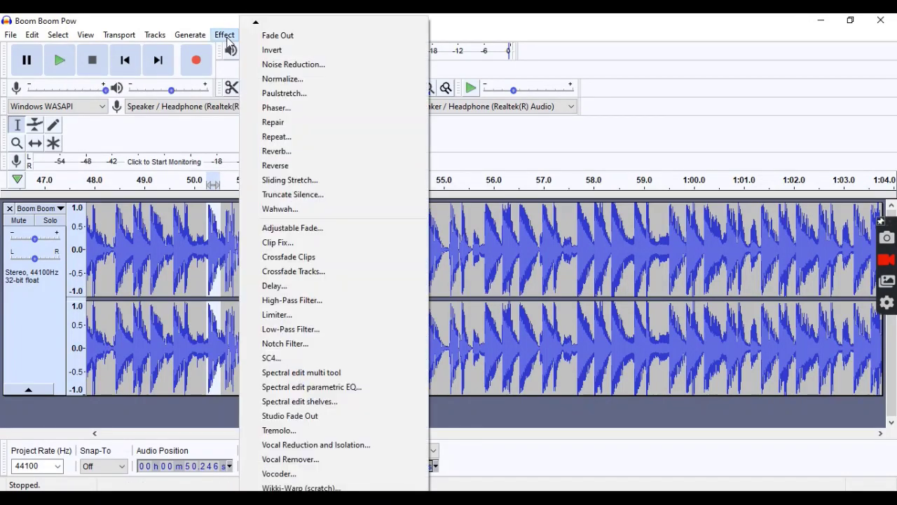
pyautogui.click(284, 137)
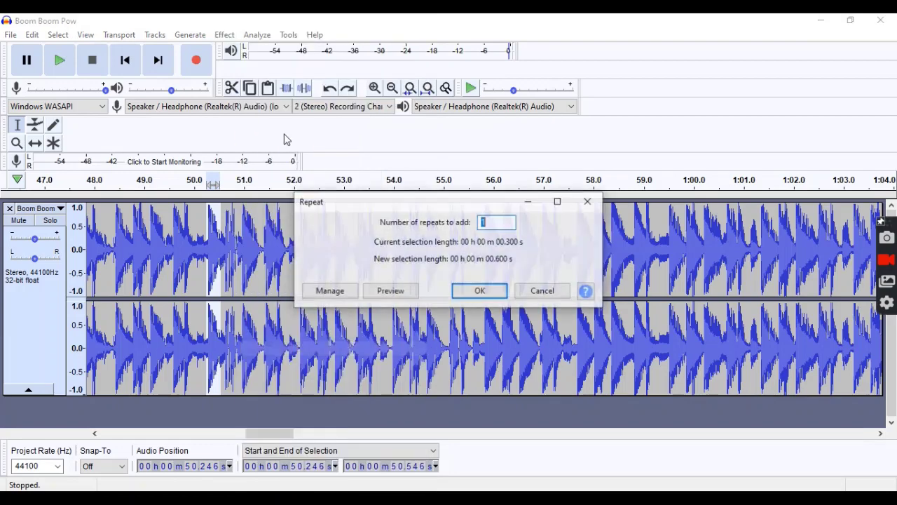
pyautogui.click(463, 292)
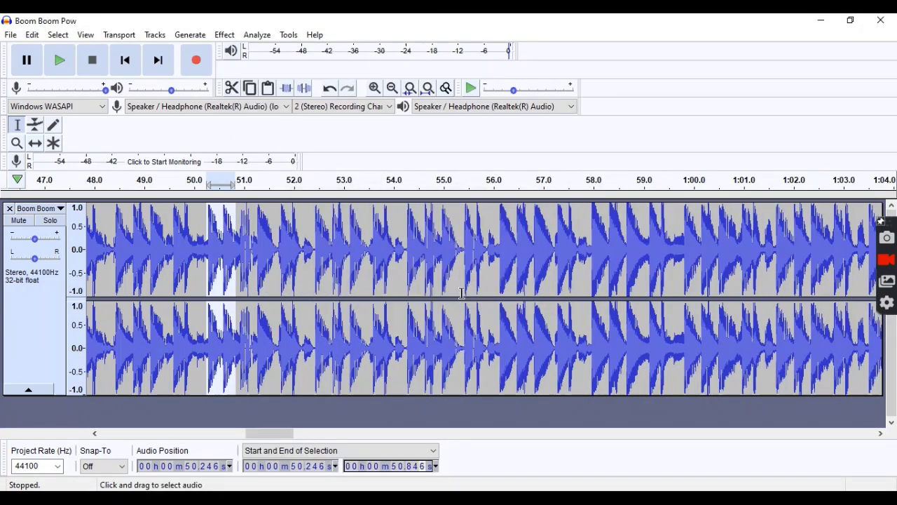
pyautogui.click(193, 181)
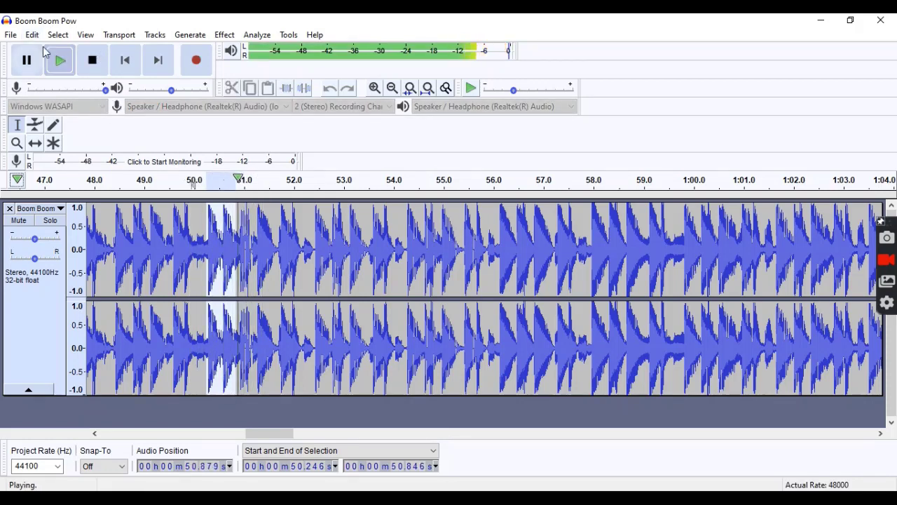
pyautogui.click(26, 60)
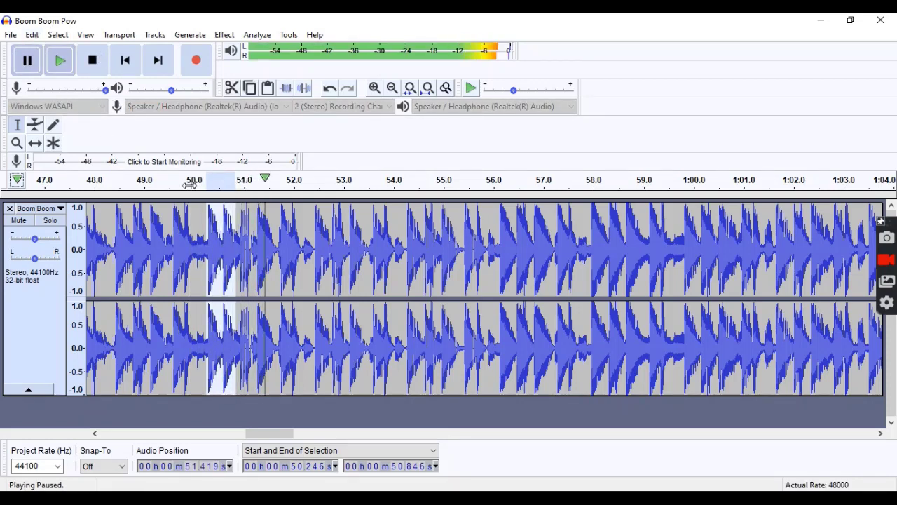
pyautogui.click(307, 470)
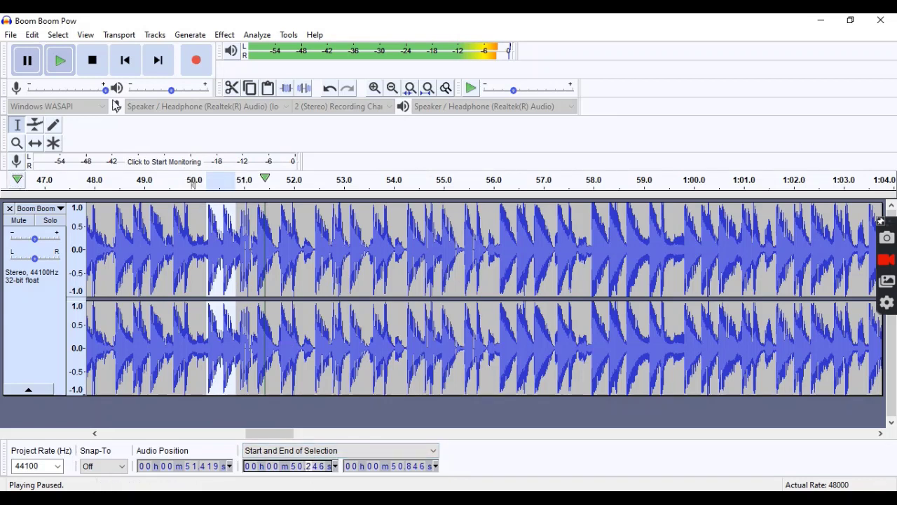
# - Set the selection to 50.846–51.146 s and play the short slice
pyautogui.write('1')
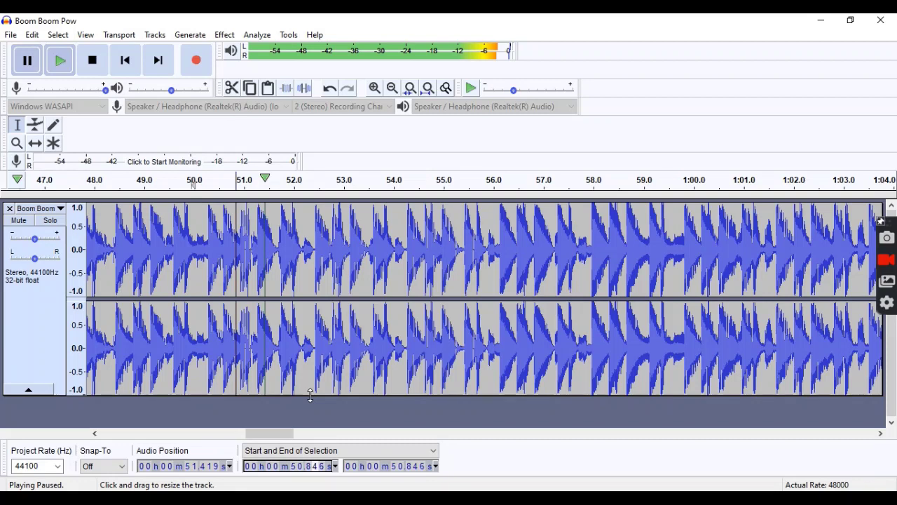
pyautogui.click(411, 472)
pyautogui.write('1')
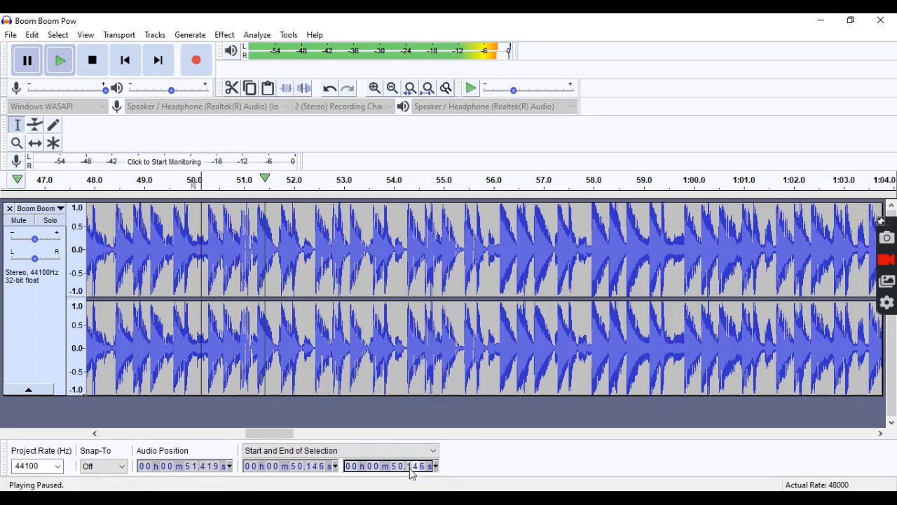
pyautogui.click(399, 466)
pyautogui.write('1')
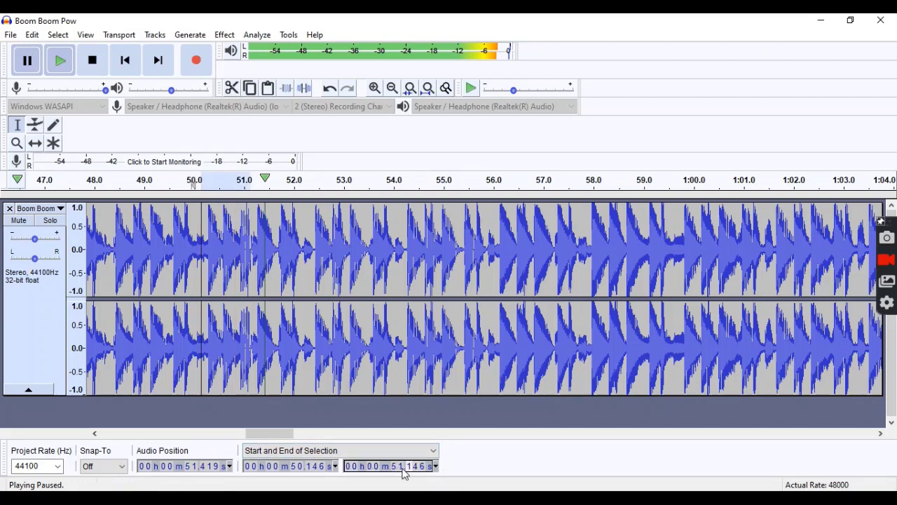
pyautogui.click(313, 468)
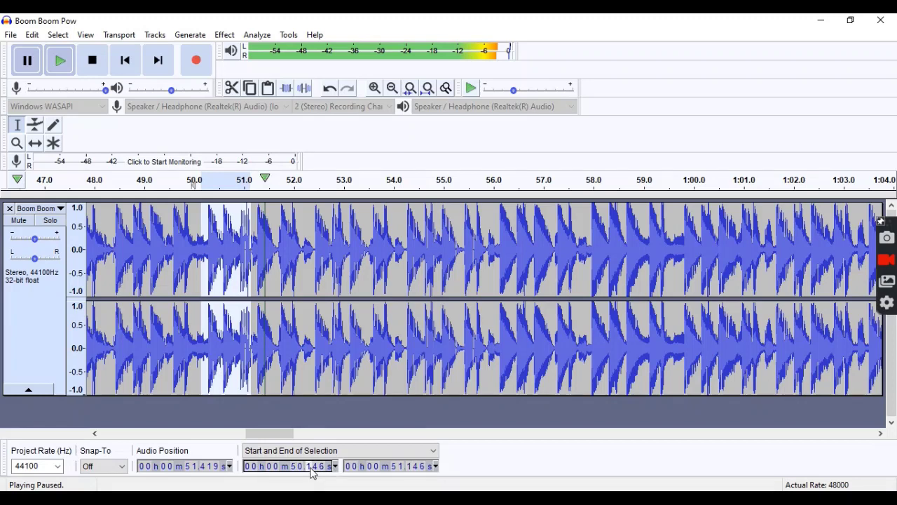
pyautogui.write('8')
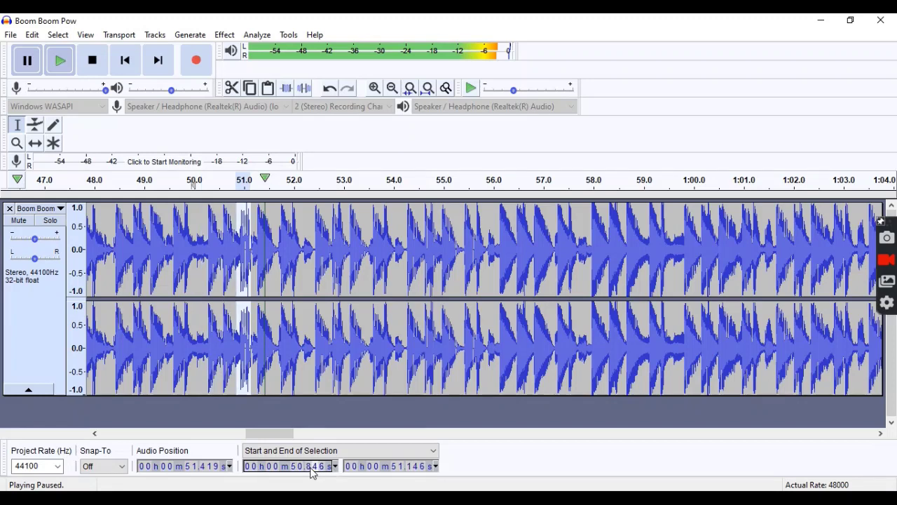
pyautogui.click(74, 70)
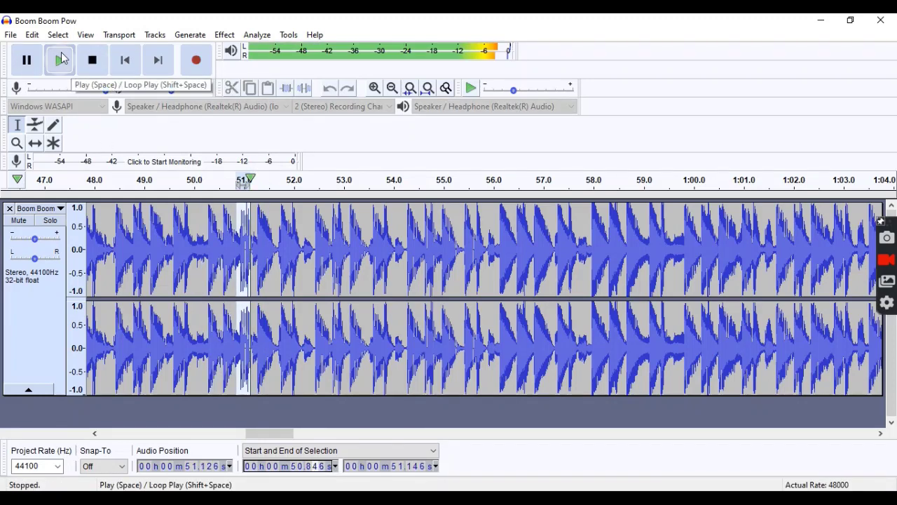
# - Cut the 50.846–51.146 s slice and replay from about 49.45 s to check
pyautogui.click(40, 36)
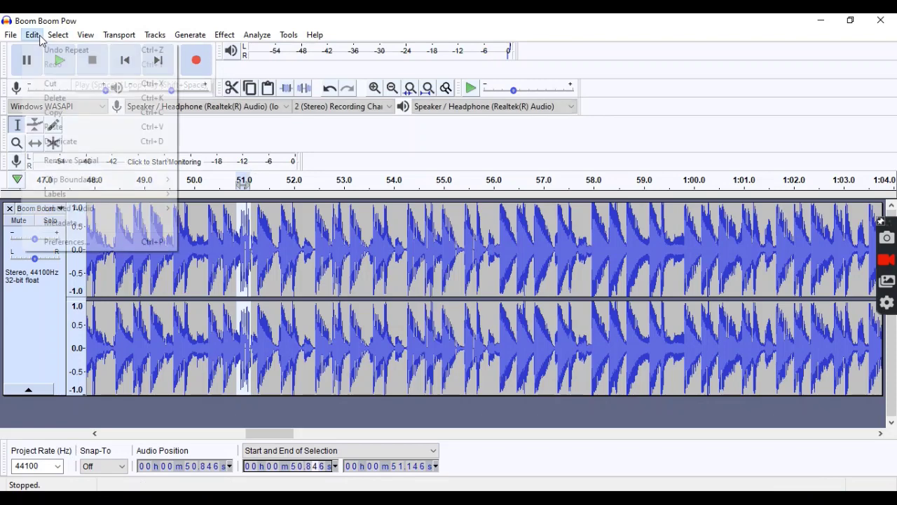
pyautogui.click(45, 82)
pyautogui.click(167, 184)
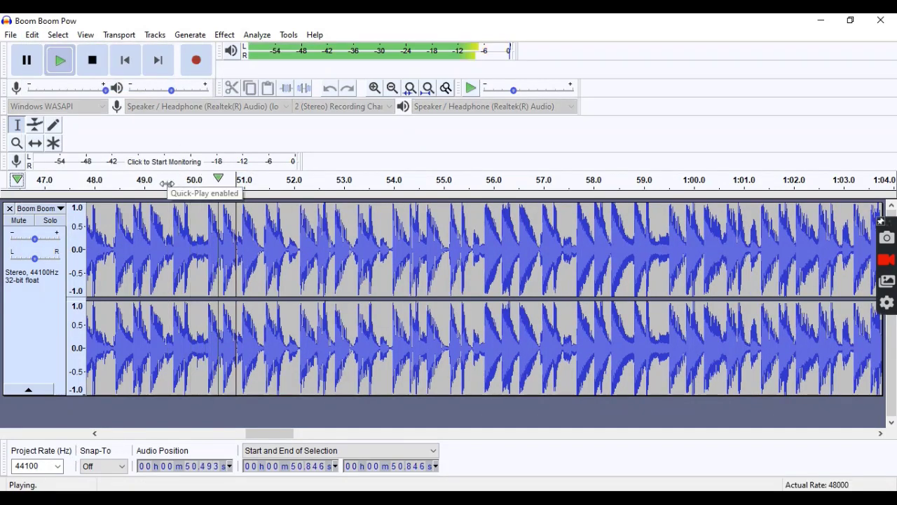
pyautogui.click(167, 184)
pyautogui.click(167, 184)
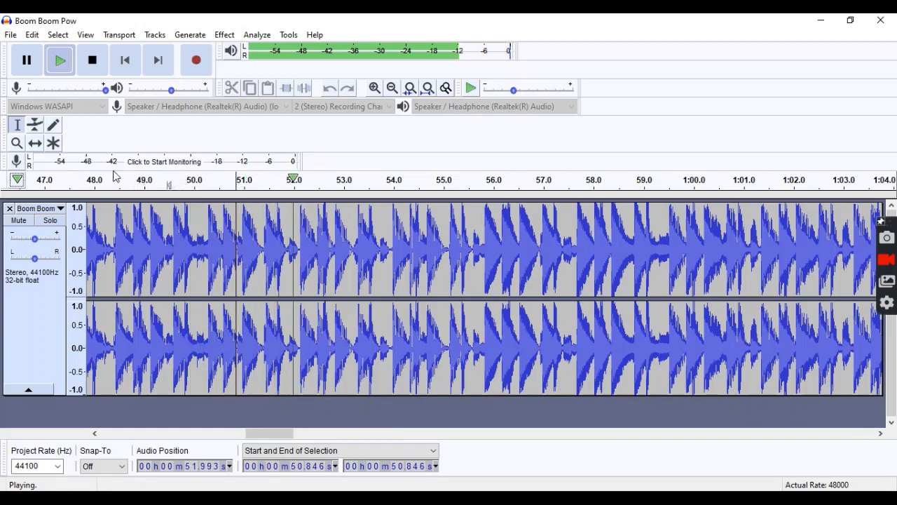
pyautogui.click(91, 61)
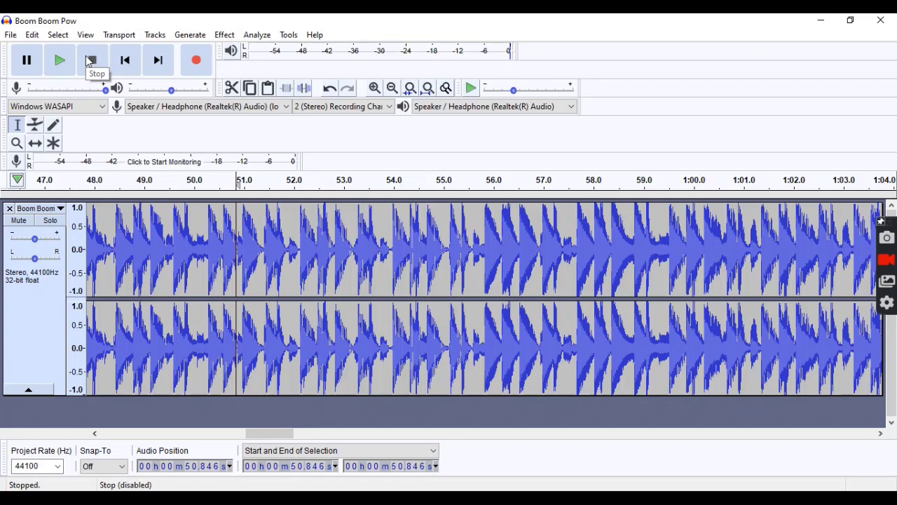
# - Undo the Cut, the Repeat and both Sliding Stretch edits
pyautogui.click(33, 35)
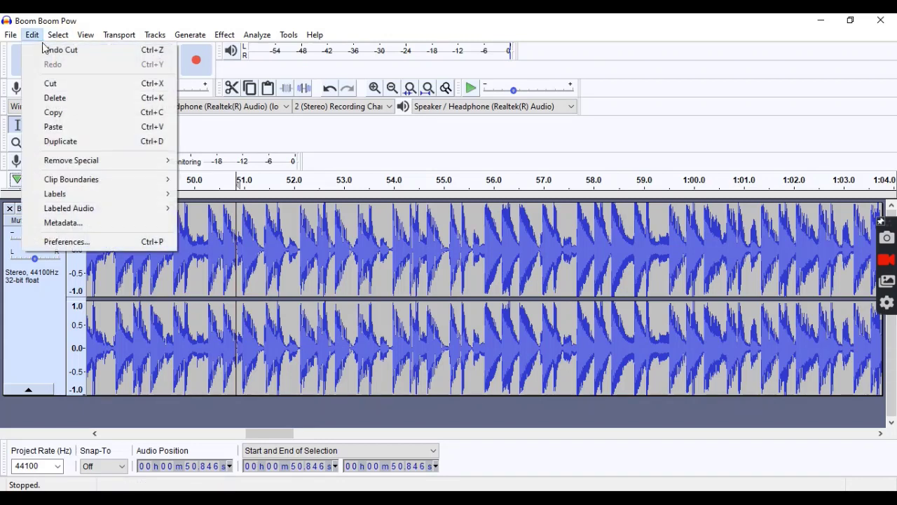
pyautogui.click(51, 53)
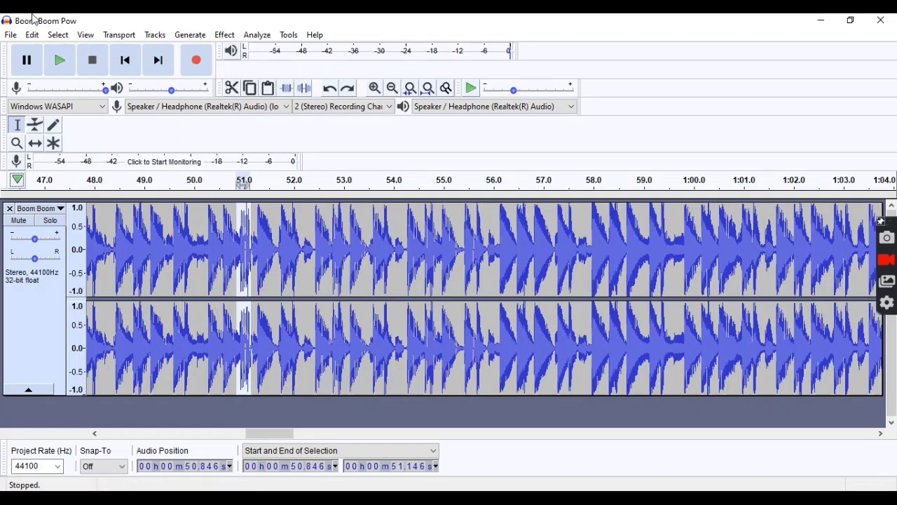
pyautogui.click(32, 35)
pyautogui.click(39, 50)
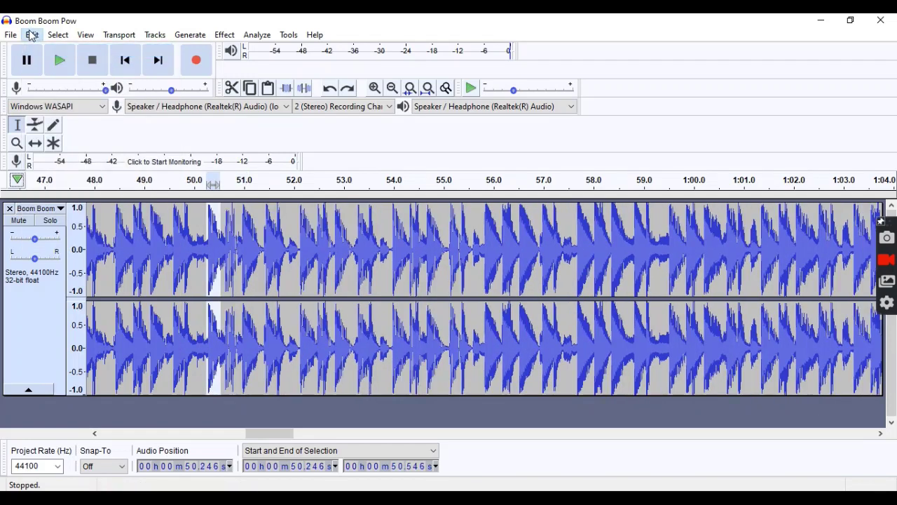
pyautogui.click(31, 36)
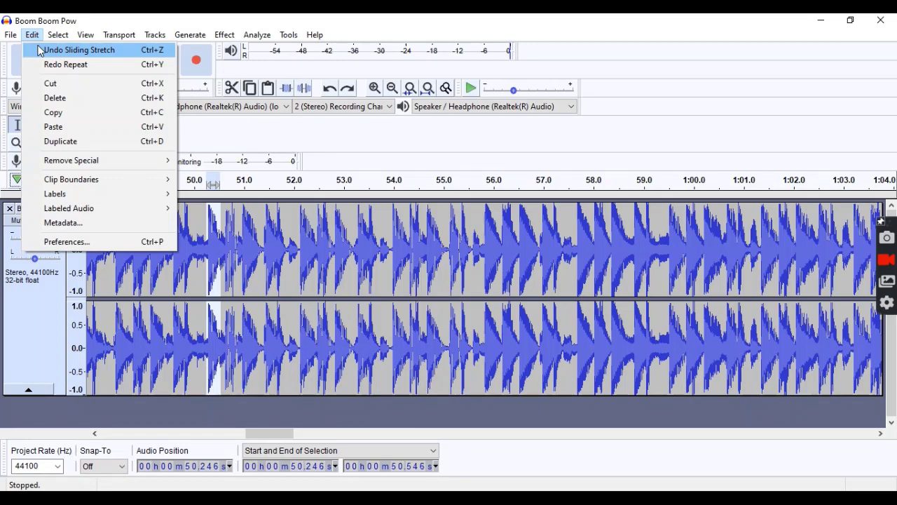
pyautogui.click(40, 51)
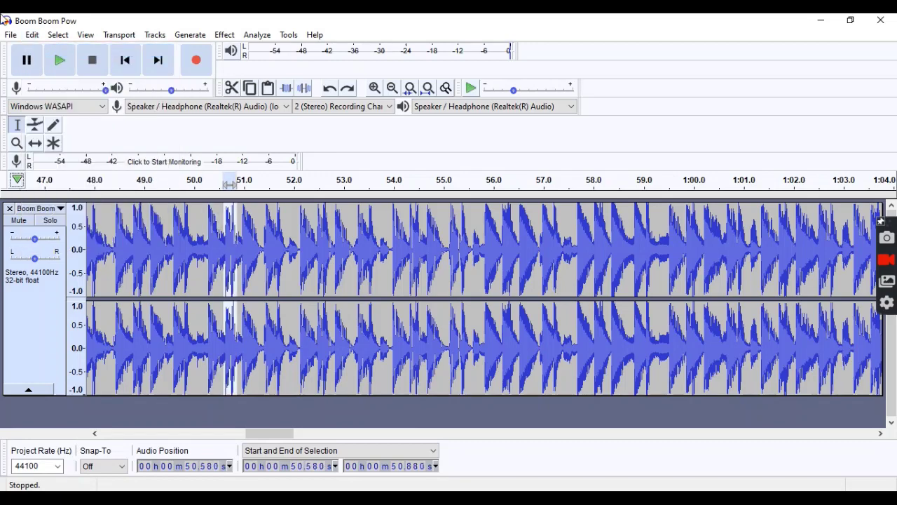
pyautogui.click(31, 35)
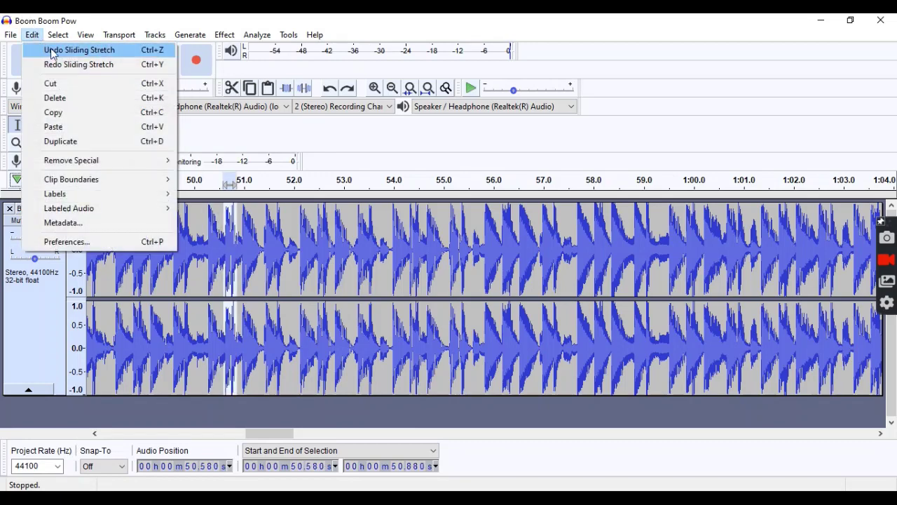
pyautogui.click(52, 55)
pyautogui.click(32, 35)
pyautogui.moveTo(11, 36)
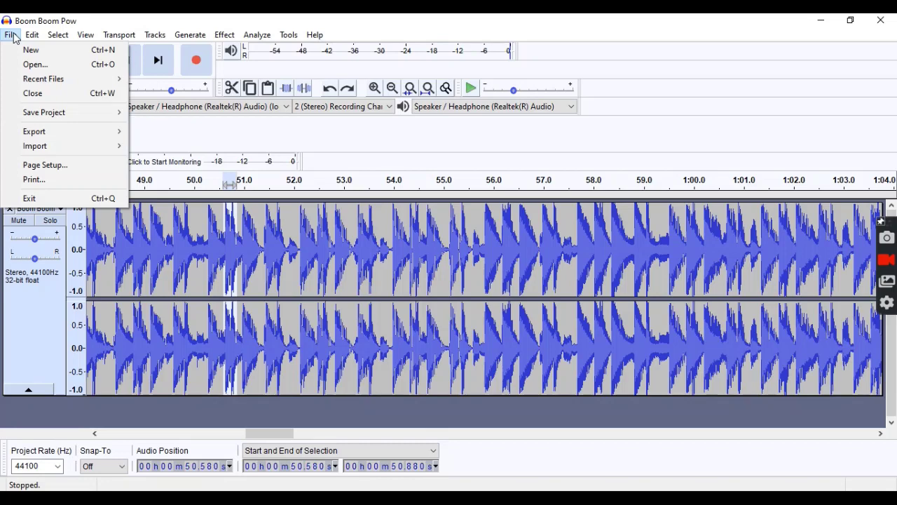
# - Create a new project and open the Boom Boom Pow Instrumental MP3 from Downloads
pyautogui.click(11, 35)
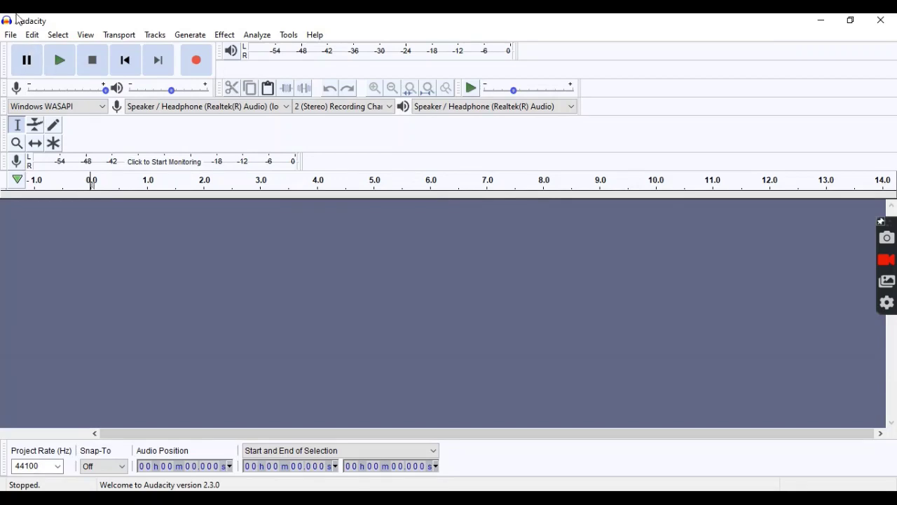
pyautogui.click(11, 34)
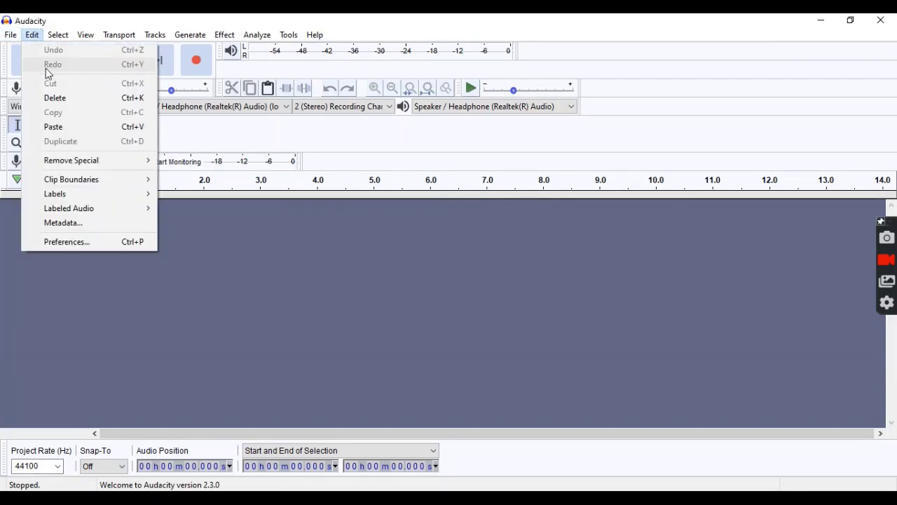
pyautogui.click(33, 64)
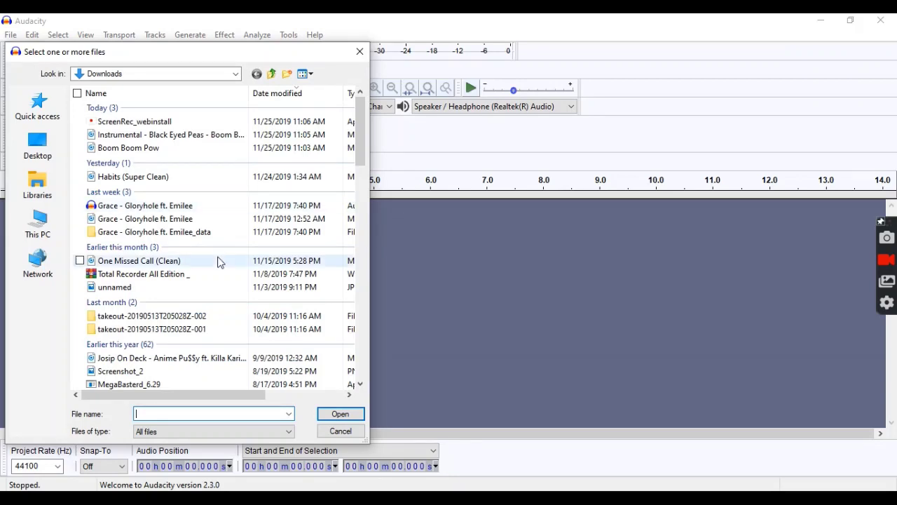
pyautogui.doubleClick(185, 136)
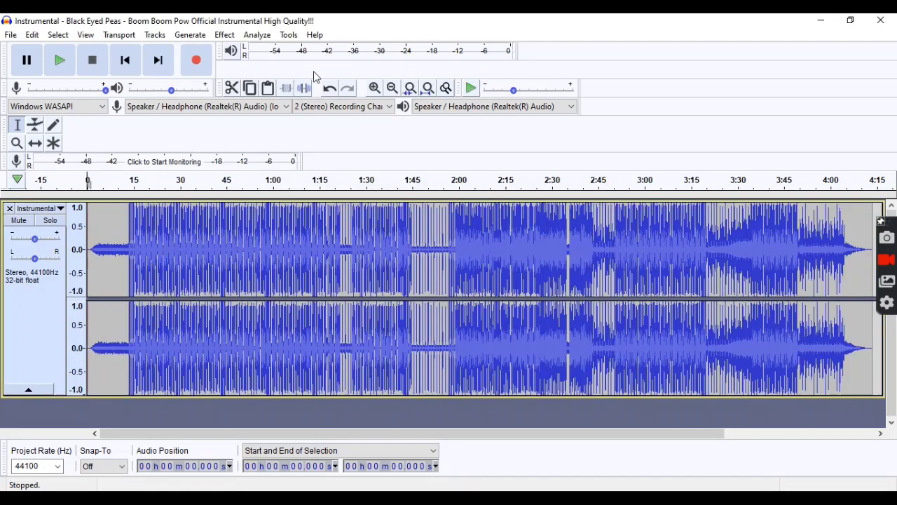
# - Zoom in three times on the start of the Instrumental track
pyautogui.click(375, 87)
pyautogui.click(375, 88)
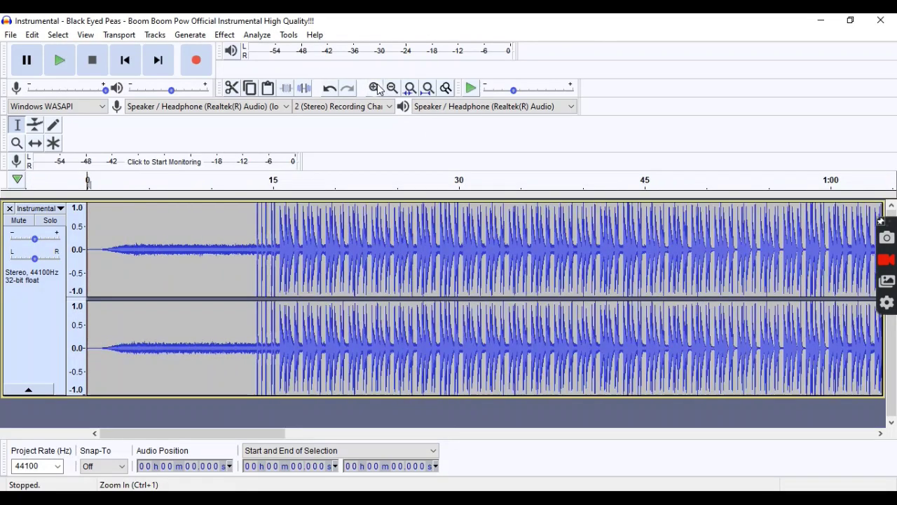
pyautogui.click(375, 88)
pyautogui.click(375, 87)
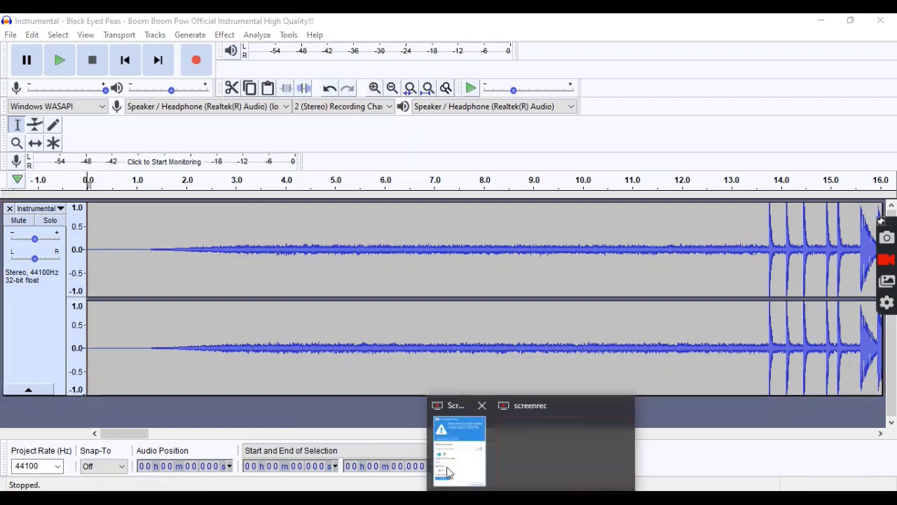
pyautogui.click(494, 484)
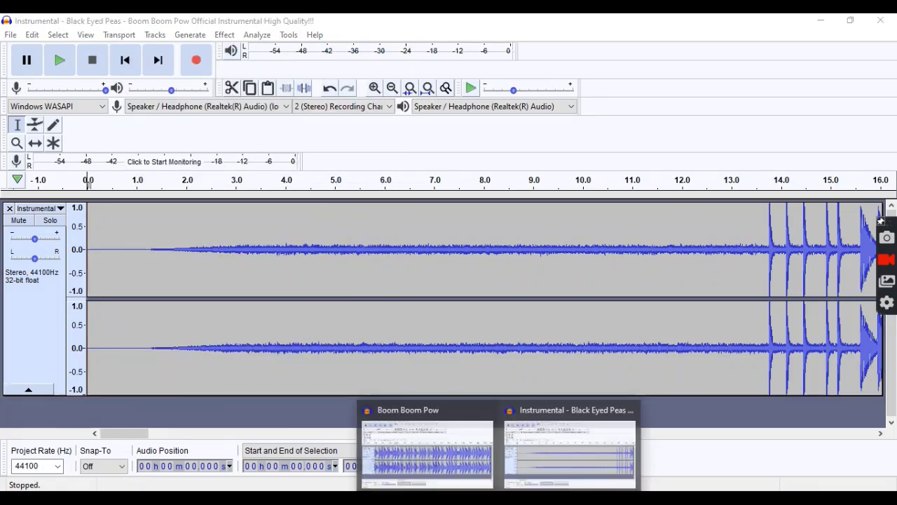
# - Switch to the Boom Boom Pow window, dismiss Welcome, and play the 50.580–50.880 s span
pyautogui.moveTo(497, 494)
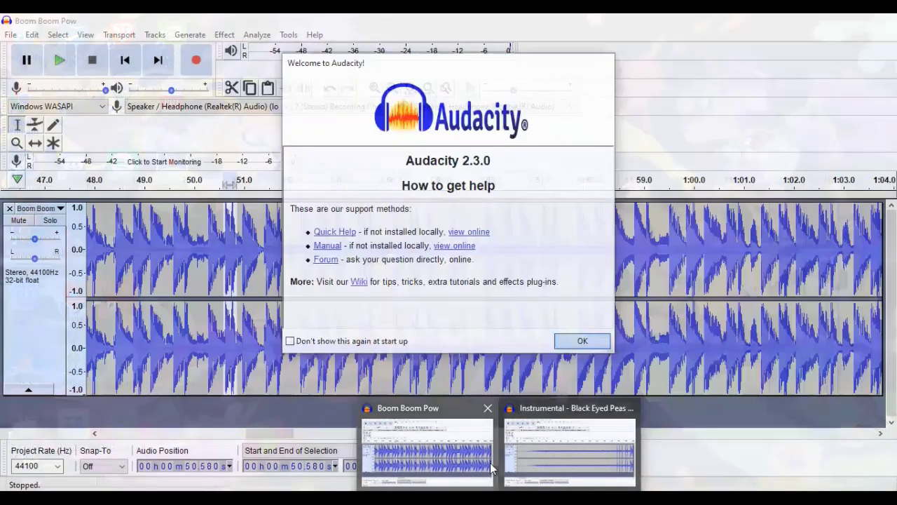
pyautogui.click(490, 462)
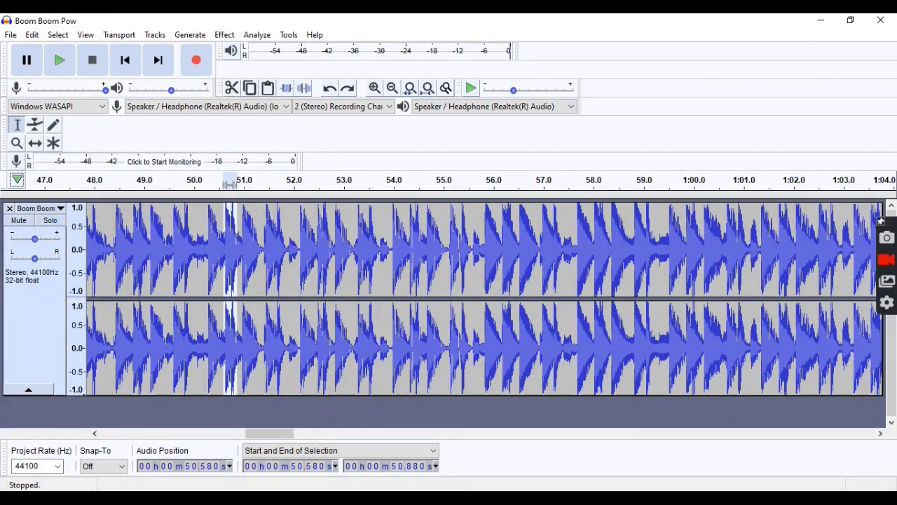
pyautogui.click(532, 473)
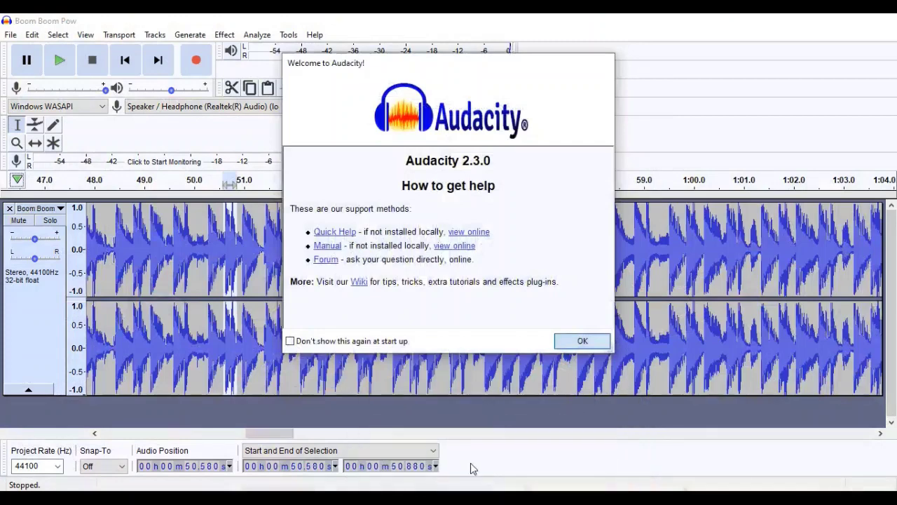
pyautogui.press('Return')
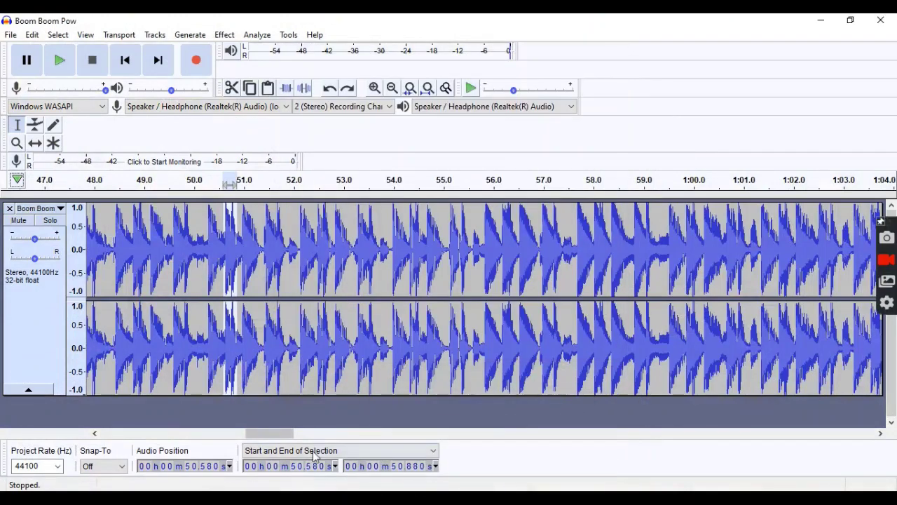
pyautogui.click(60, 56)
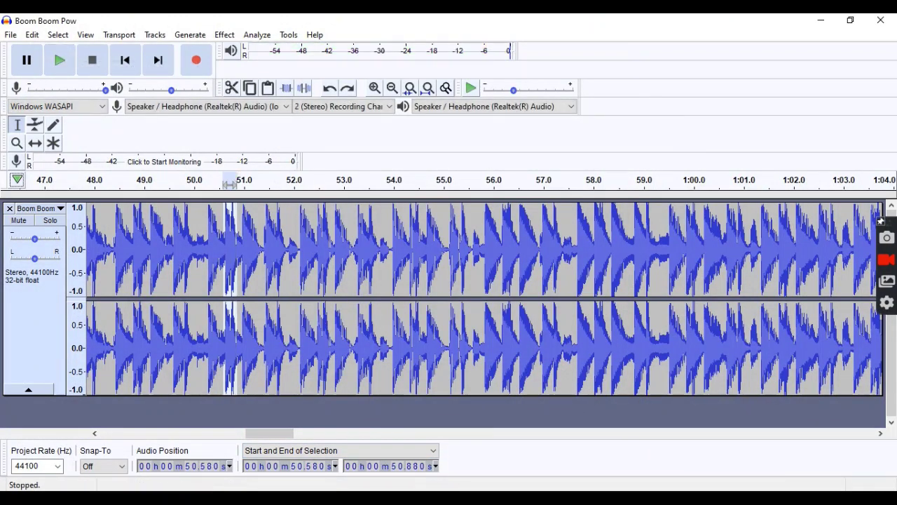
# - Select 50.580–50.880 s in the Instrumental project and preview that span
pyautogui.click(528, 445)
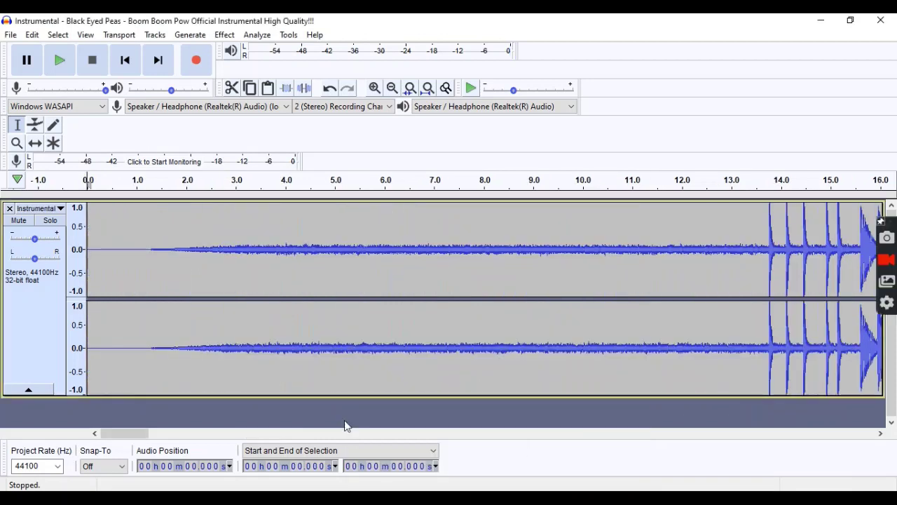
pyautogui.click(290, 468)
pyautogui.write('5058')
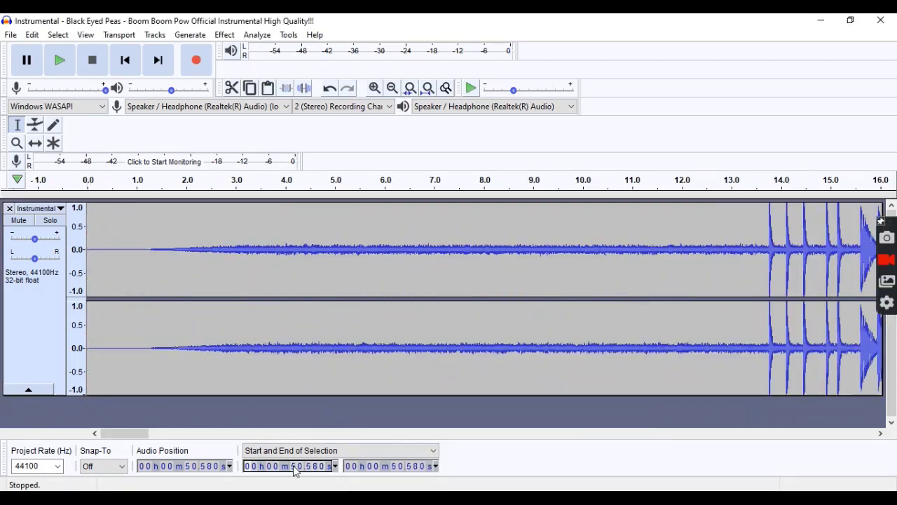
pyautogui.click(410, 468)
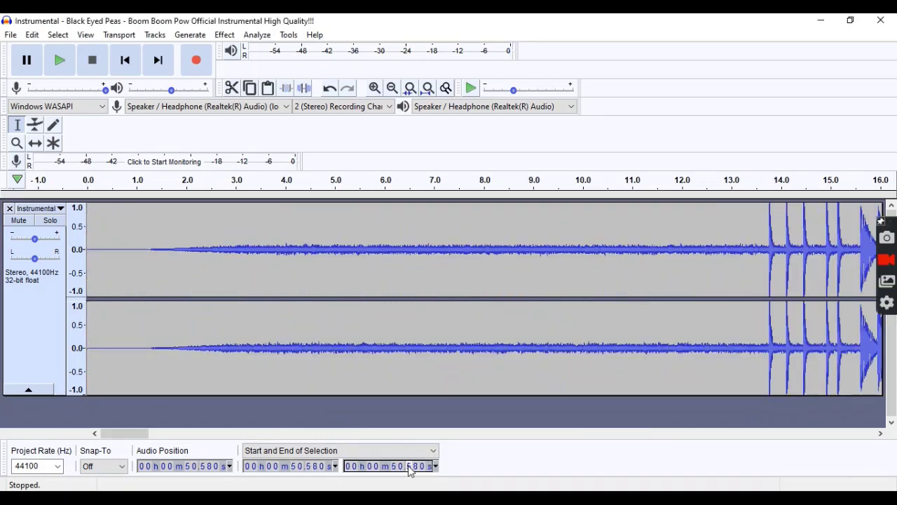
pyautogui.click(65, 65)
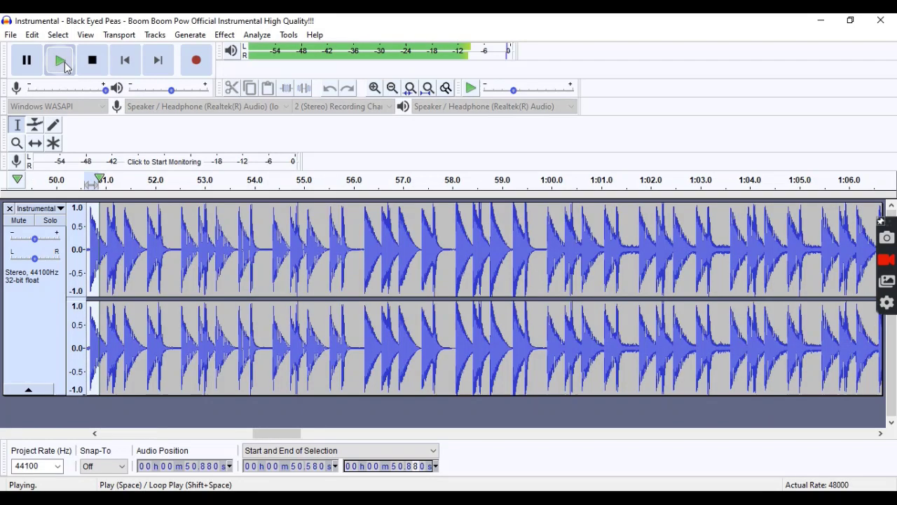
pyautogui.click(66, 65)
# - Copy the 0.3-second instrumental slice and paste it over Boom Boom Pow's matching span
pyautogui.click(32, 35)
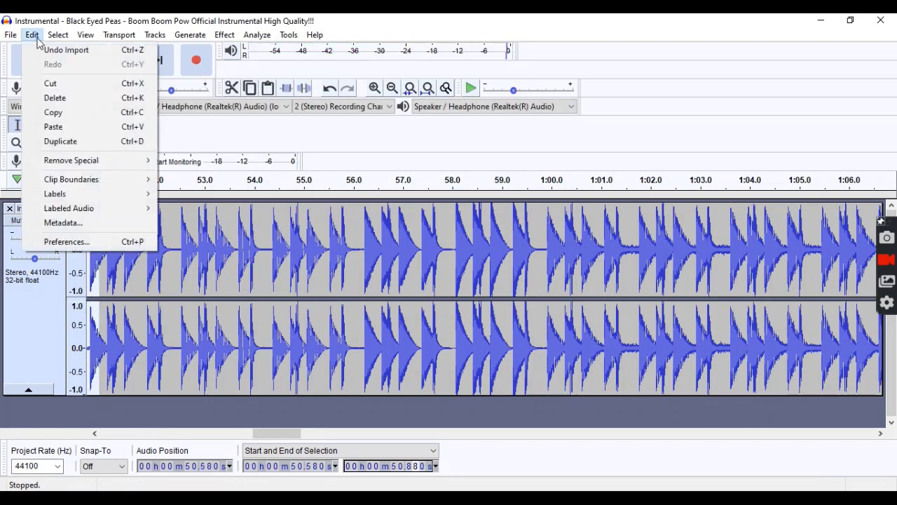
pyautogui.click(59, 101)
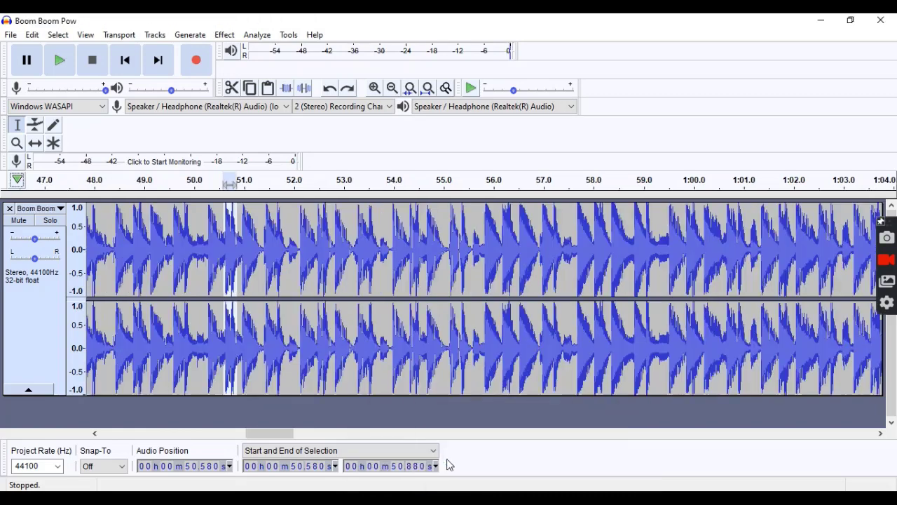
pyautogui.click(32, 35)
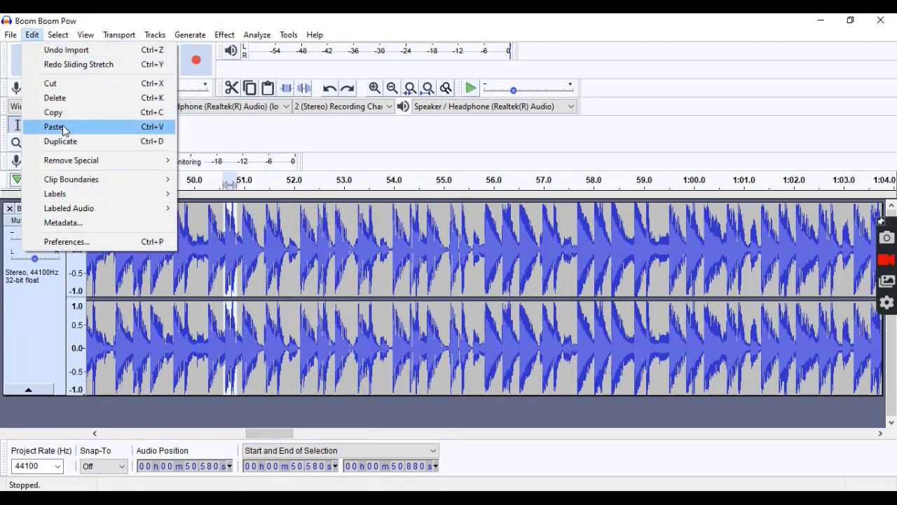
pyautogui.click(65, 128)
pyautogui.click(180, 181)
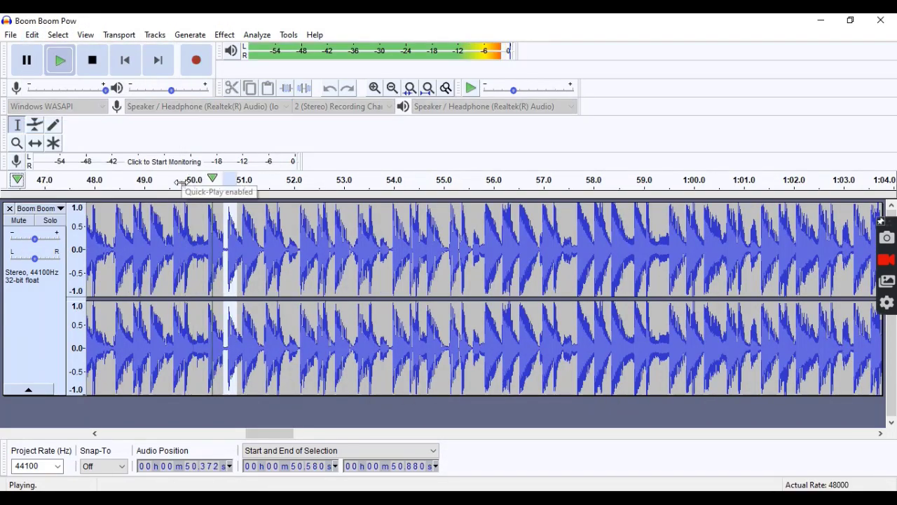
pyautogui.click(141, 180)
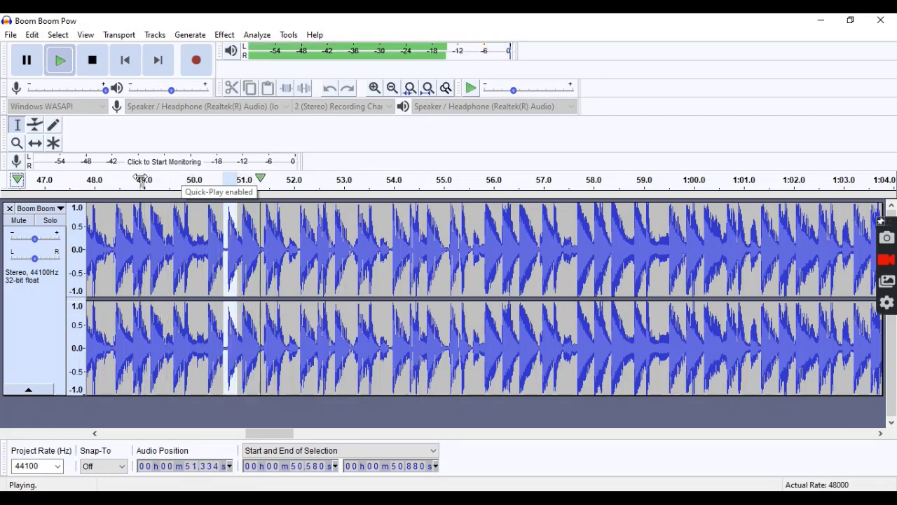
pyautogui.click(141, 180)
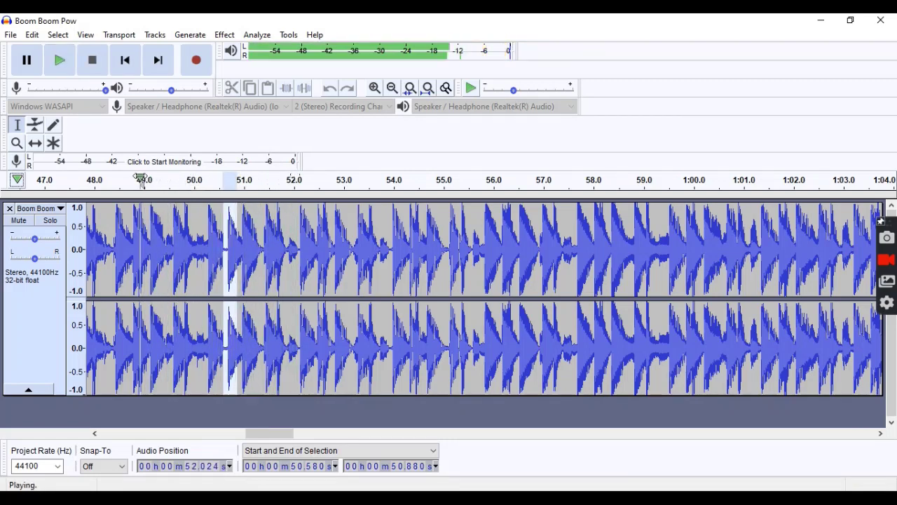
pyautogui.click(96, 65)
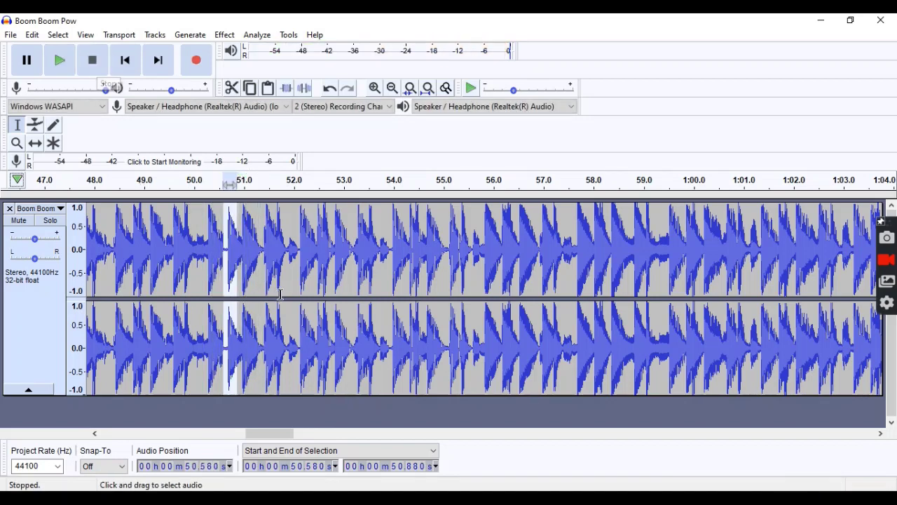